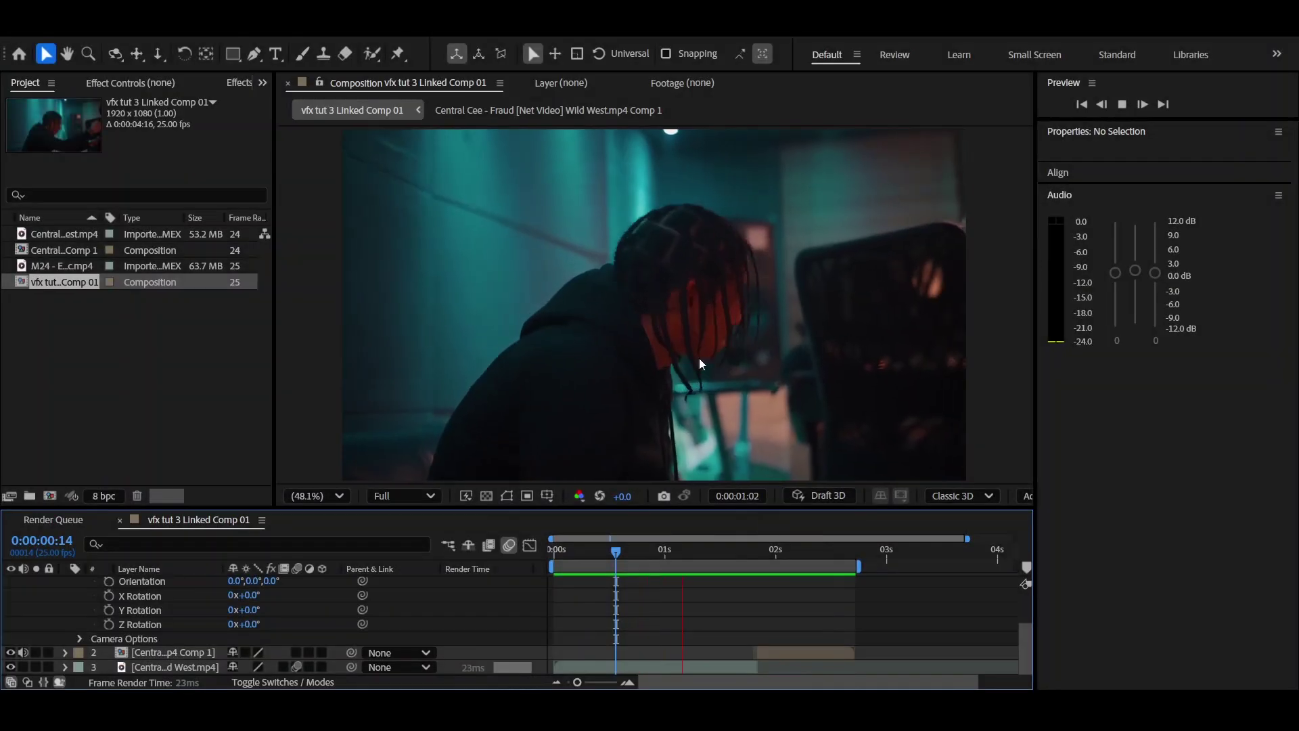
Duplicate the necklace comp layer with the playhead at 0:00:01:21 and freeze the copy on that frame
key(space)
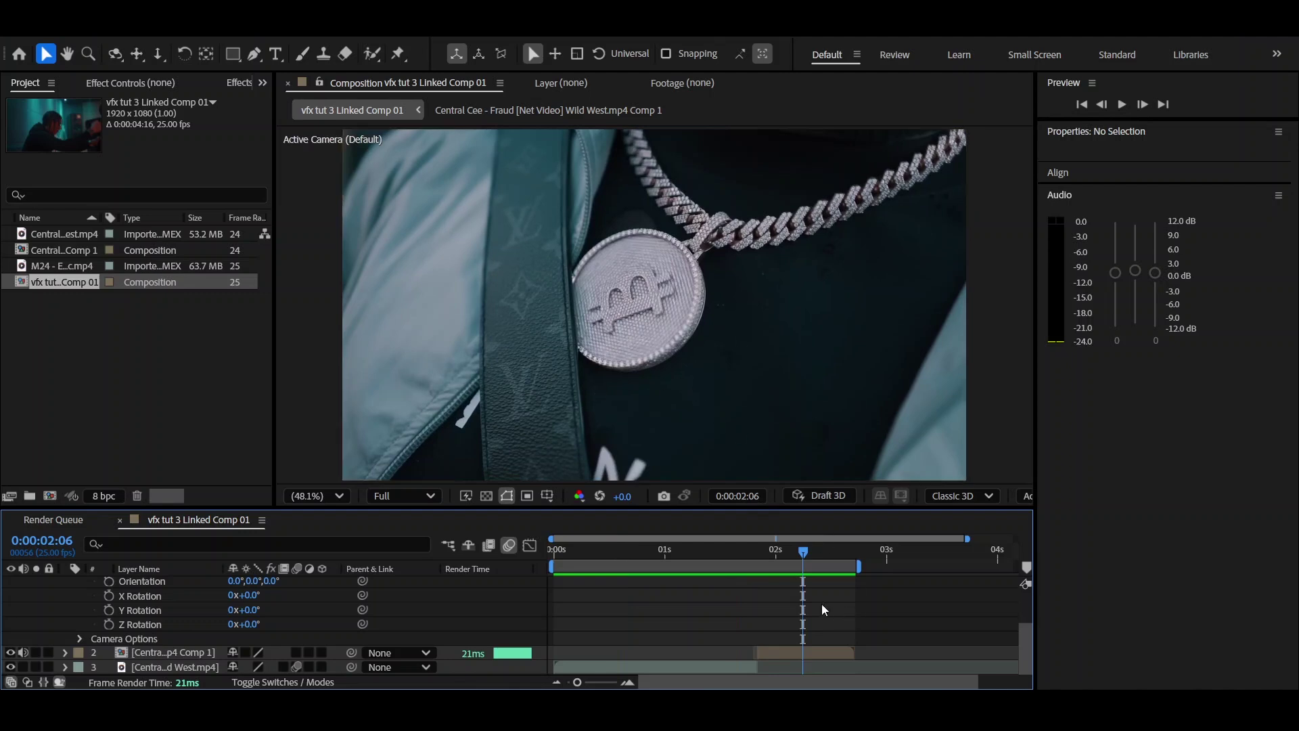
click(758, 556)
click(775, 654)
key(ctrl+d)
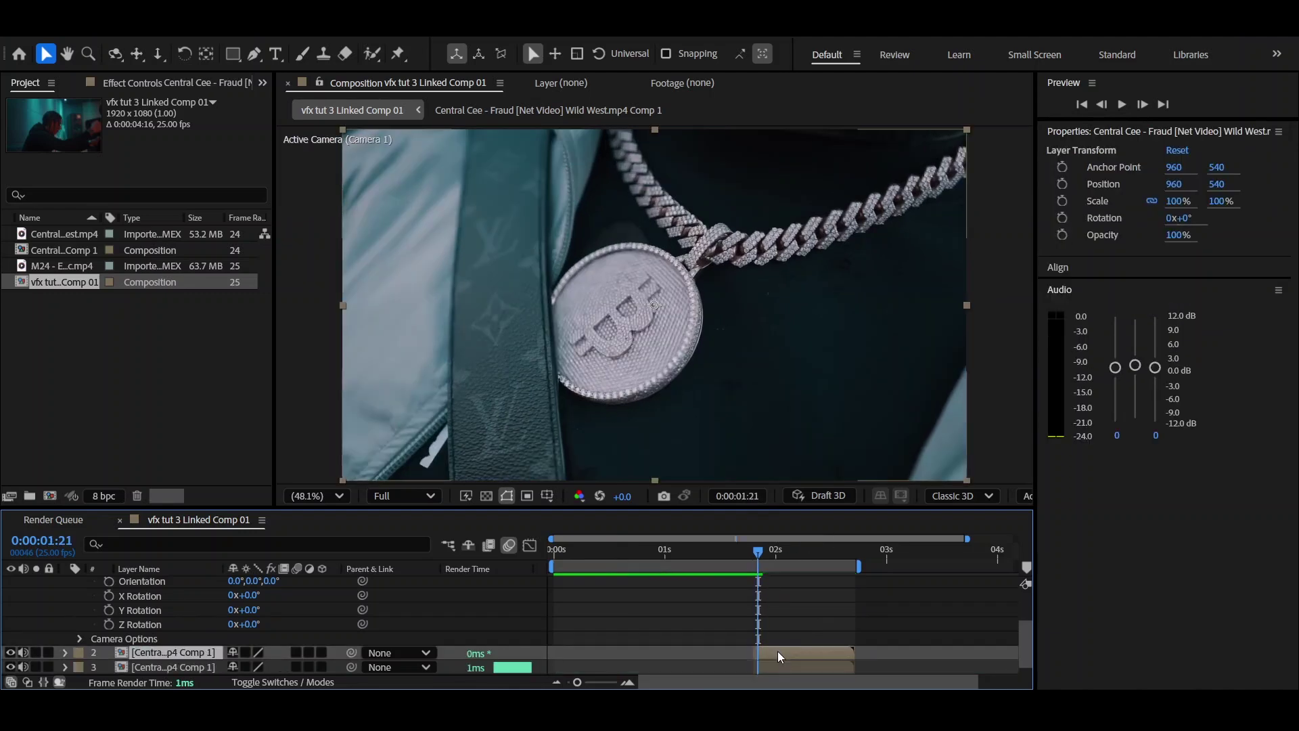
right_click(780, 656)
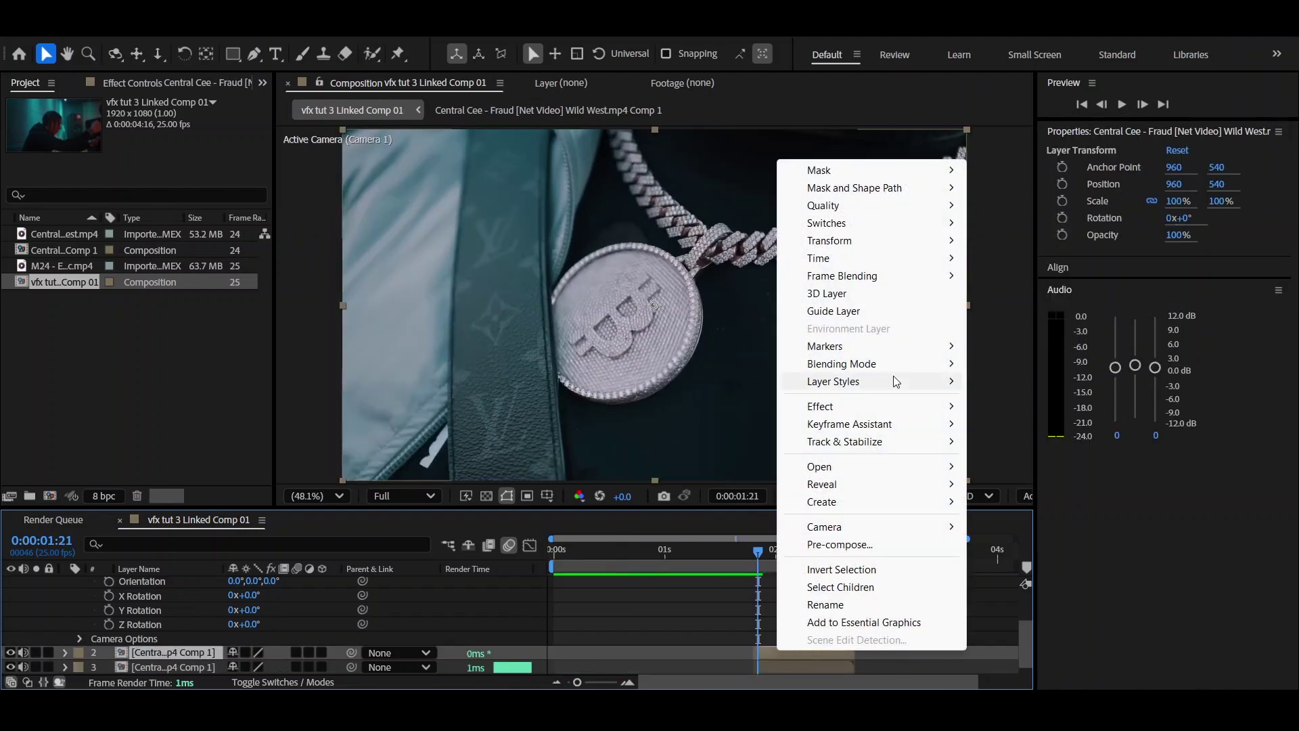
mouse_move(884, 260)
click(1136, 314)
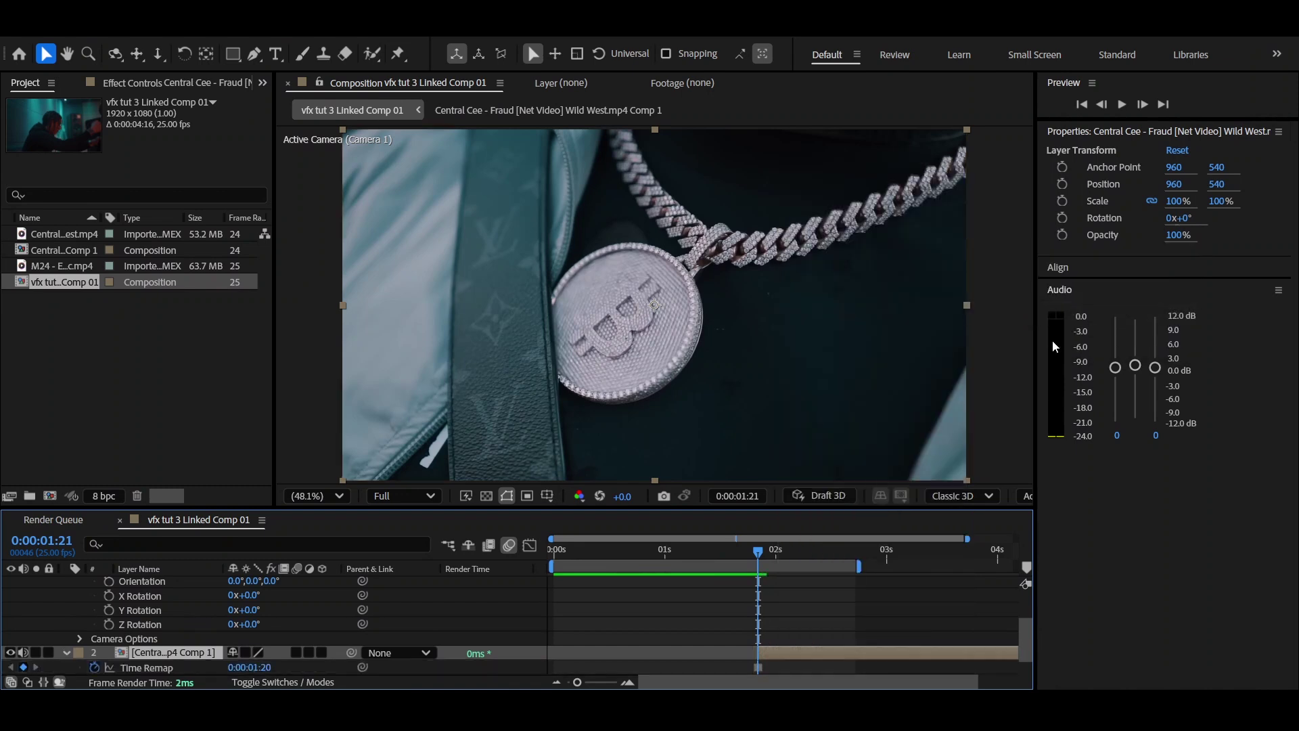
Shift the frozen necklace layer earlier to start at about 0:00:00:11, and remove its portion after 0:00:01:21
drag(815, 663, 658, 664)
scroll(659, 665, down, 2)
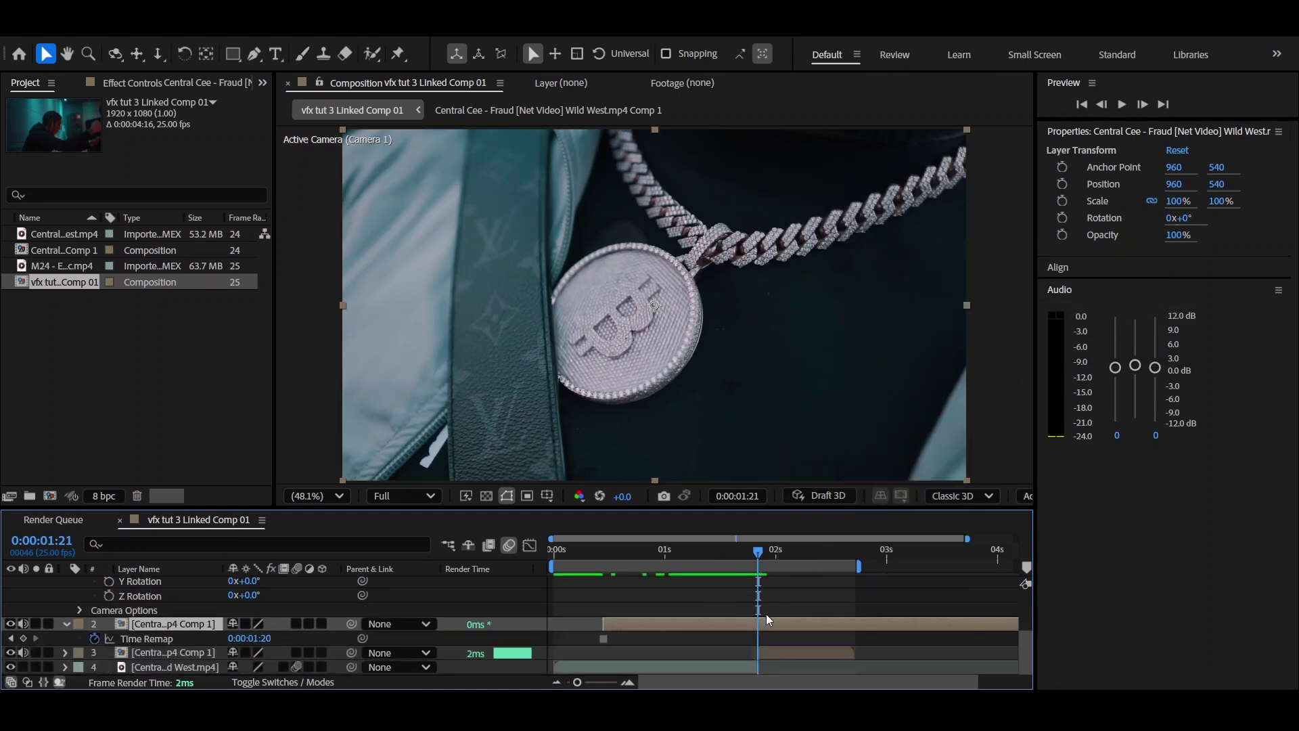
key(ctrl+shift+d)
scroll(766, 614, down, 1)
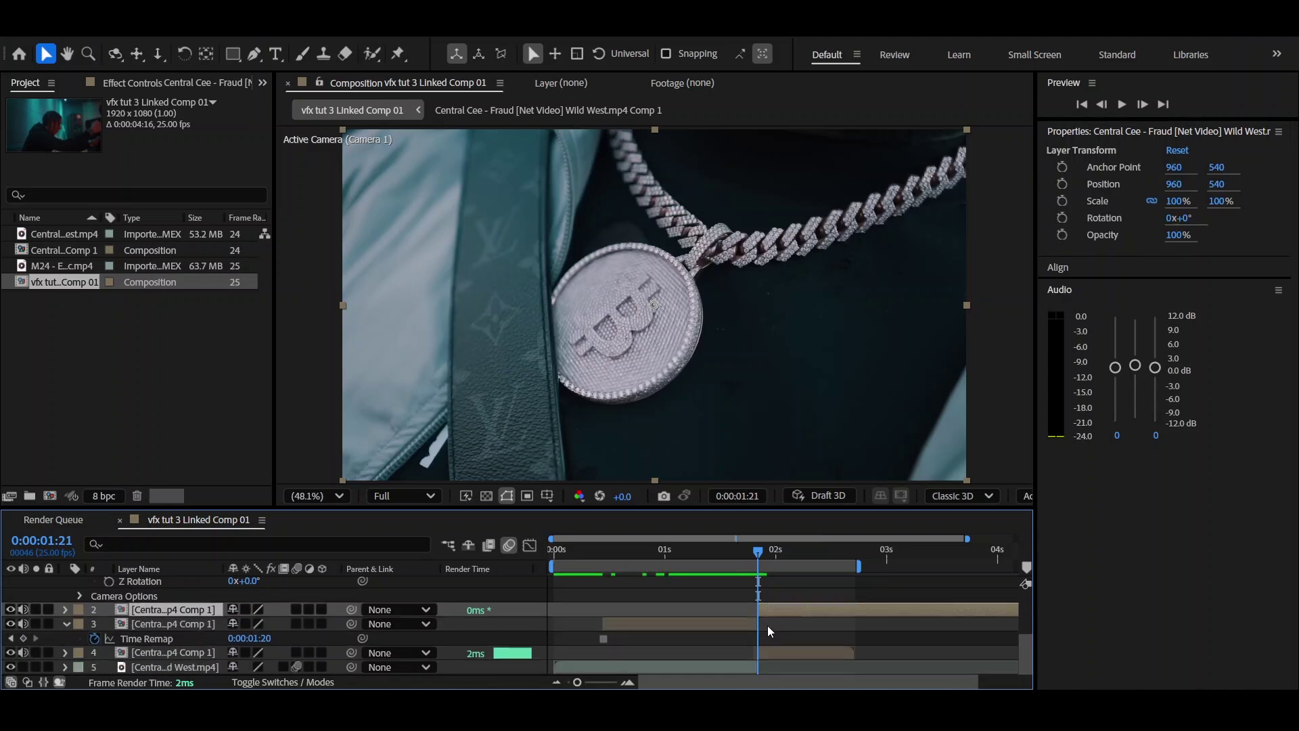
click(794, 587)
key(Delete)
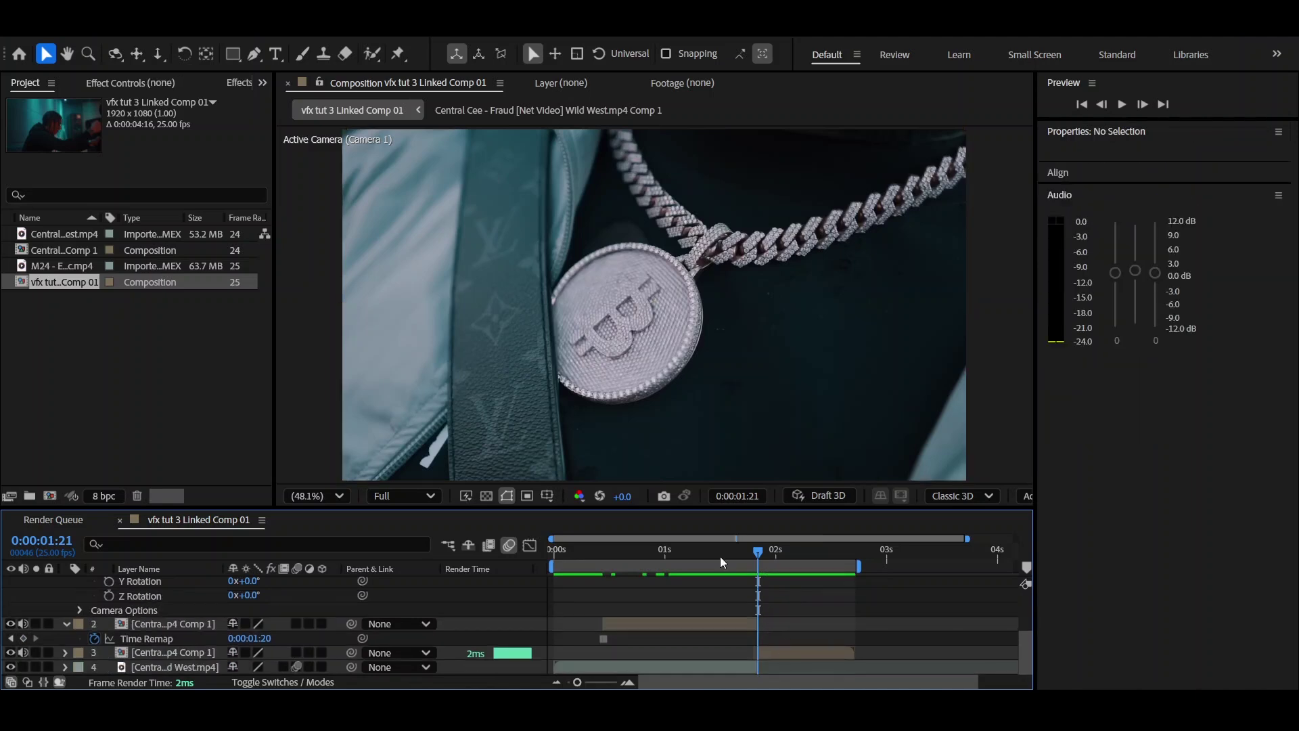
Preview the composition from the beginning and place the playhead at 0:00:00:11
drag(704, 551, 537, 574)
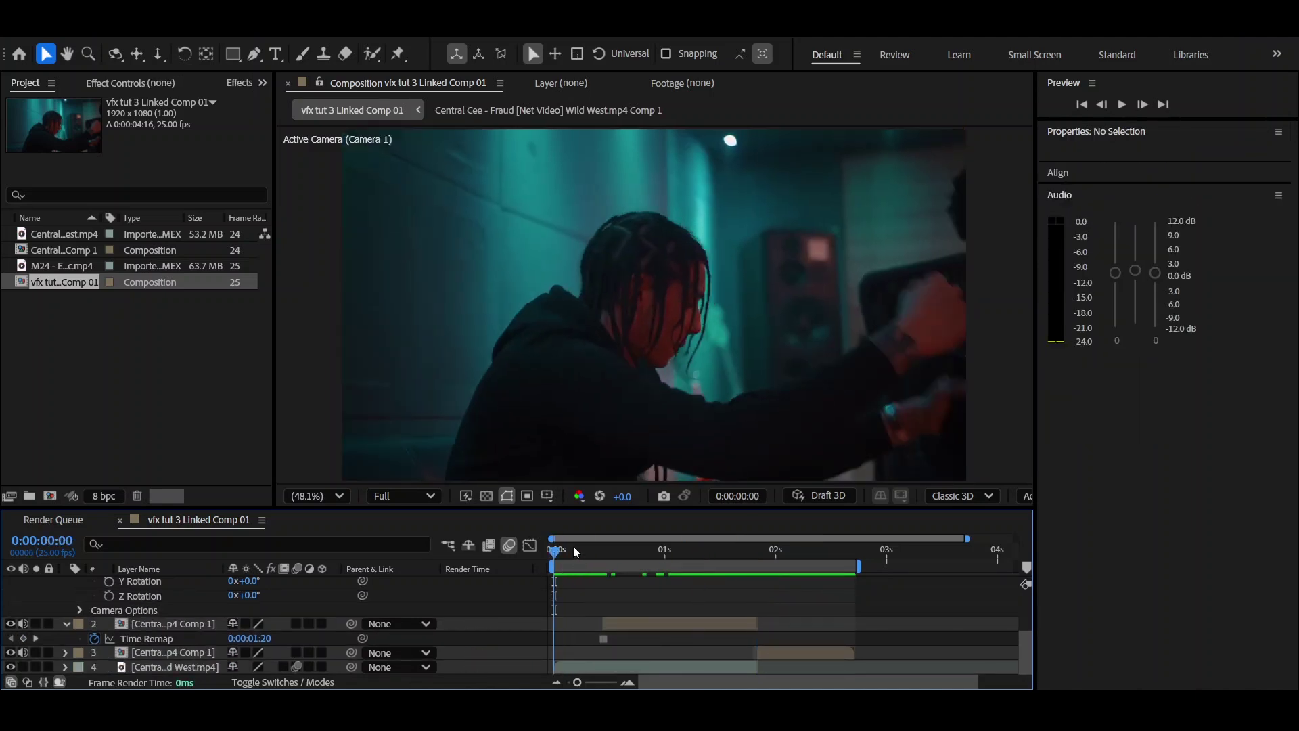
key(space)
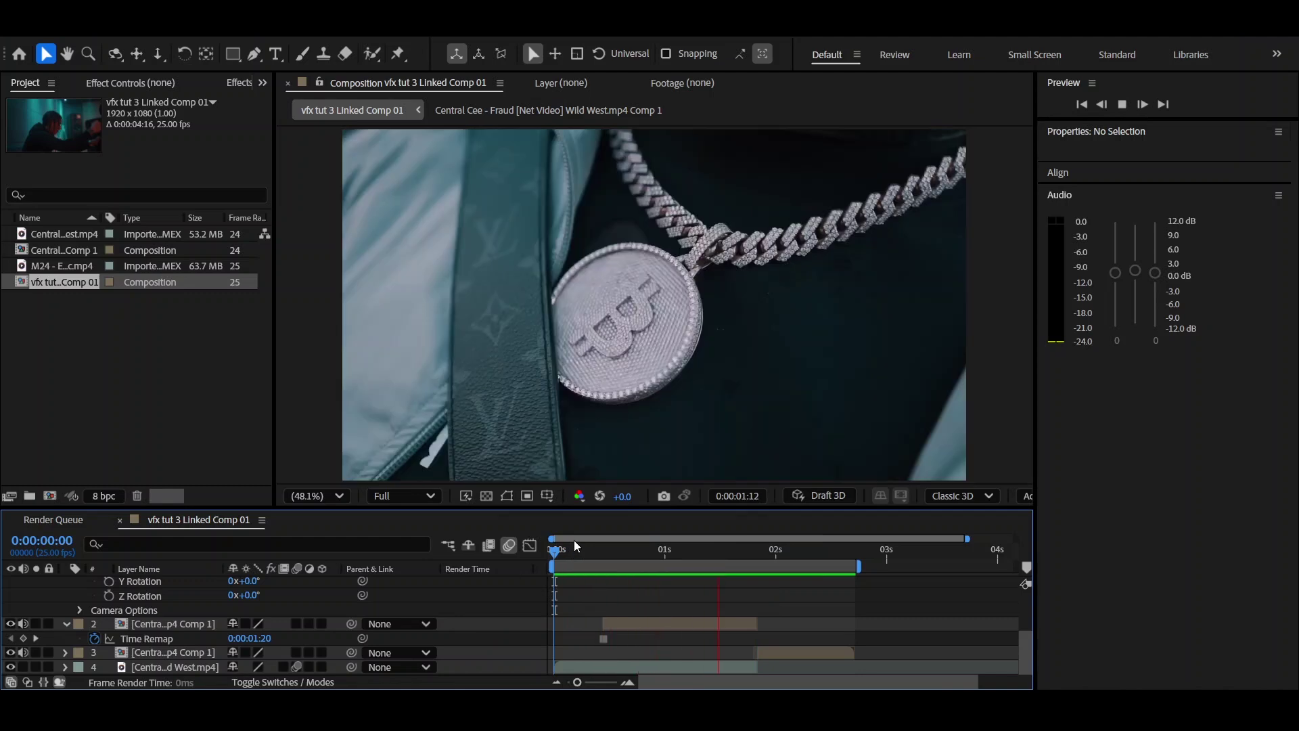
drag(574, 545, 602, 558)
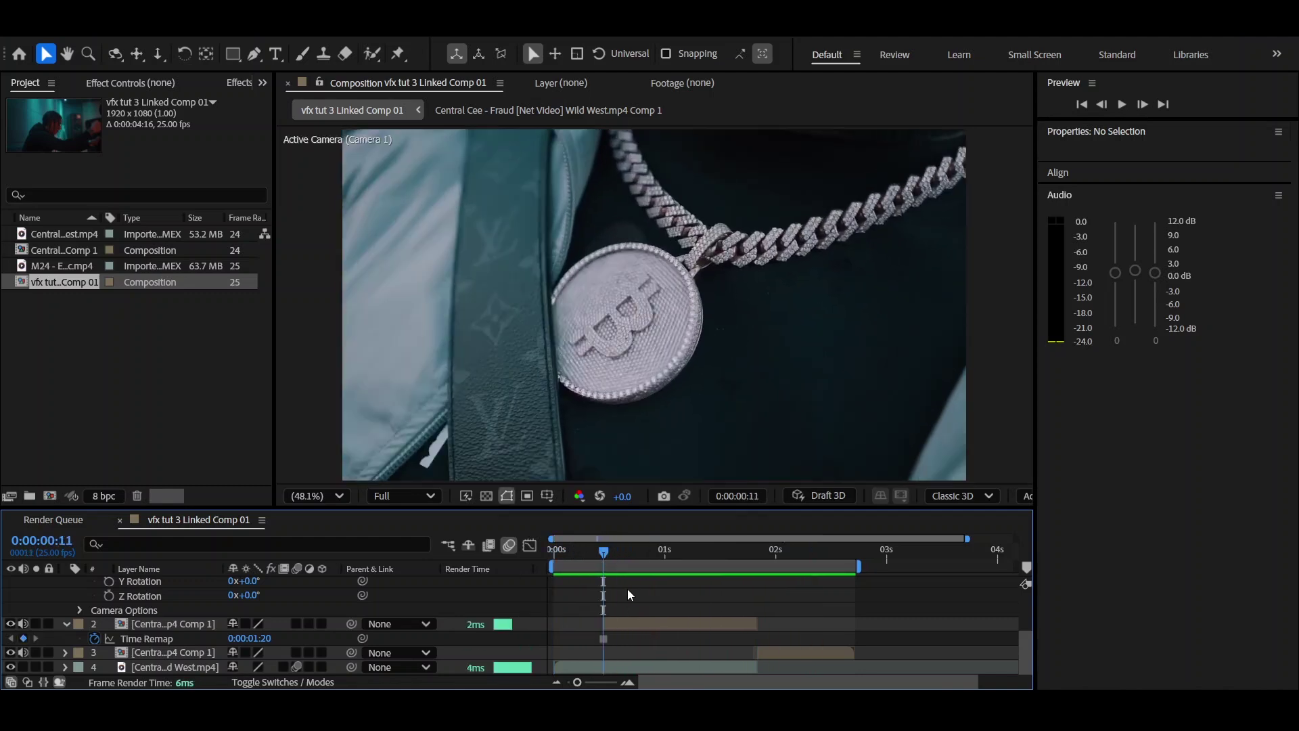
Draw an elliptical mask around the round medallion's inner face on the frozen necklace layer
click(583, 291)
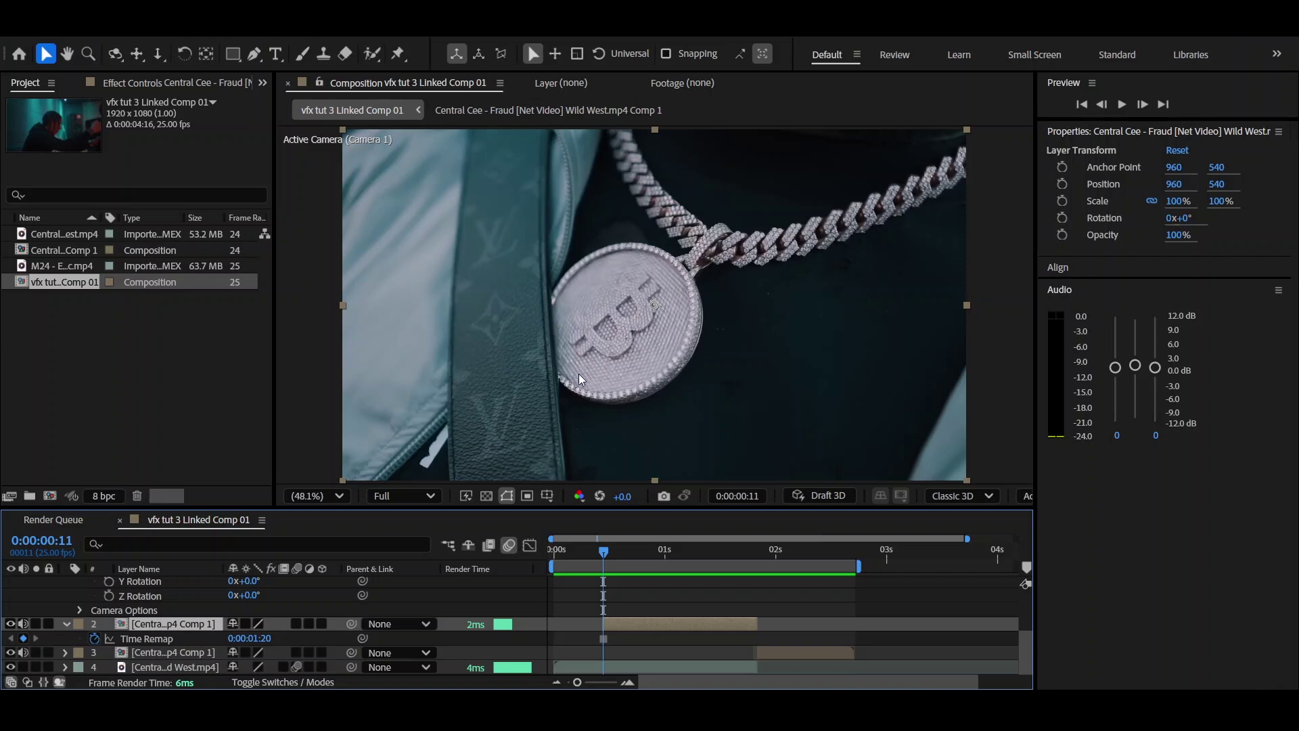
click(233, 53)
click(299, 91)
drag(572, 267, 733, 409)
key(v)
double_click(778, 670)
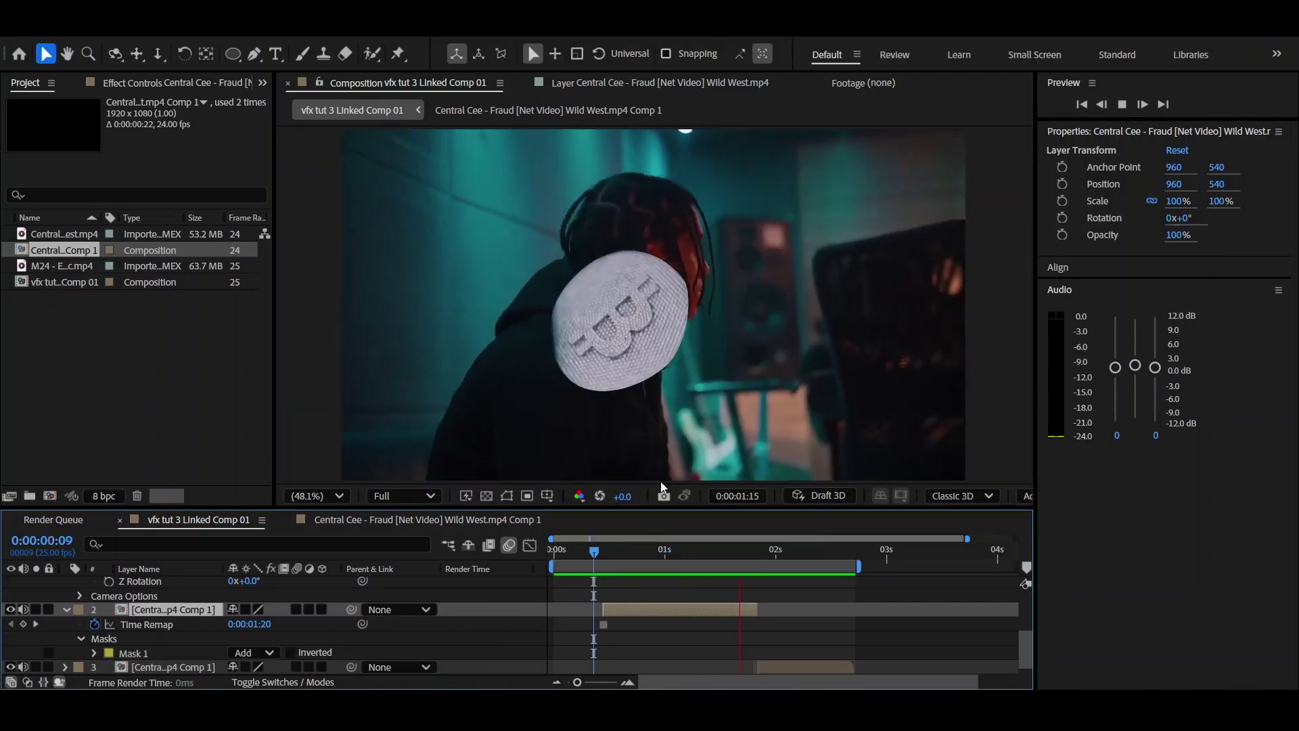
Go to 0:00:01:03, duplicate the masked medallion layer, and invert Mask 1 on the lower copy
click(680, 551)
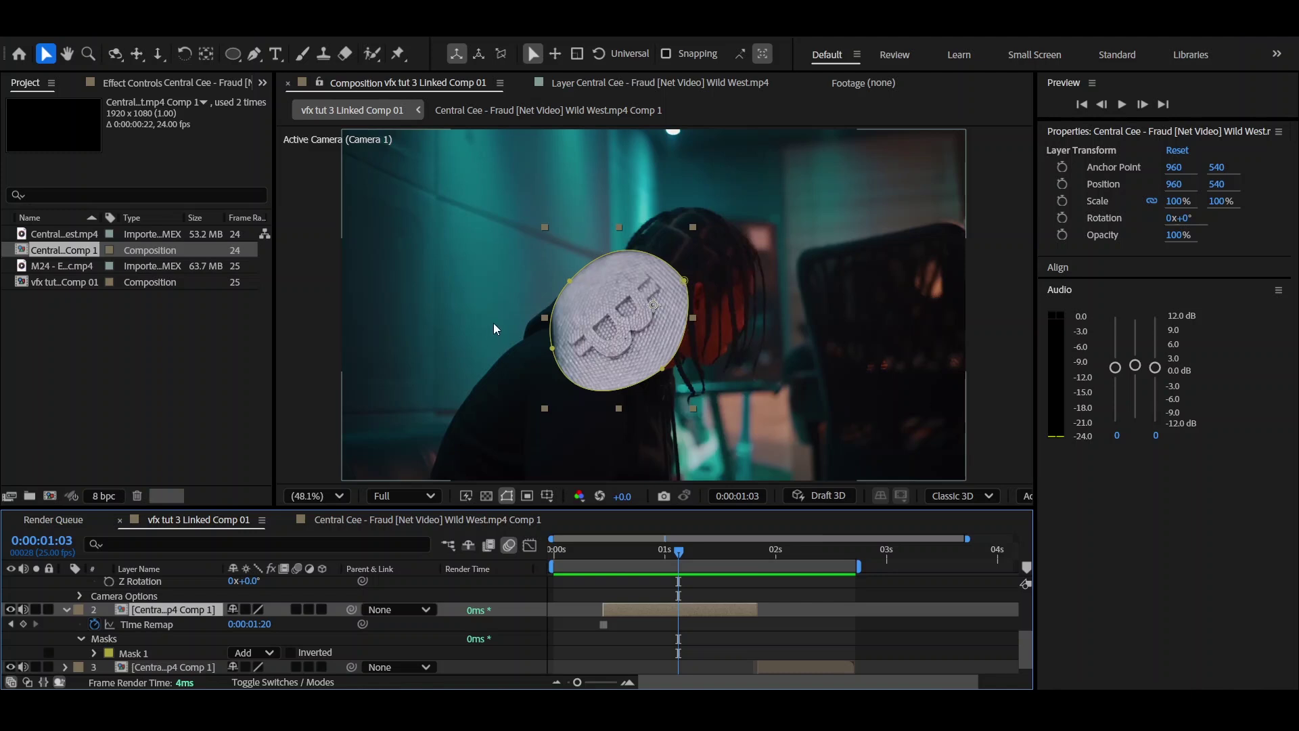
key(ctrl+d)
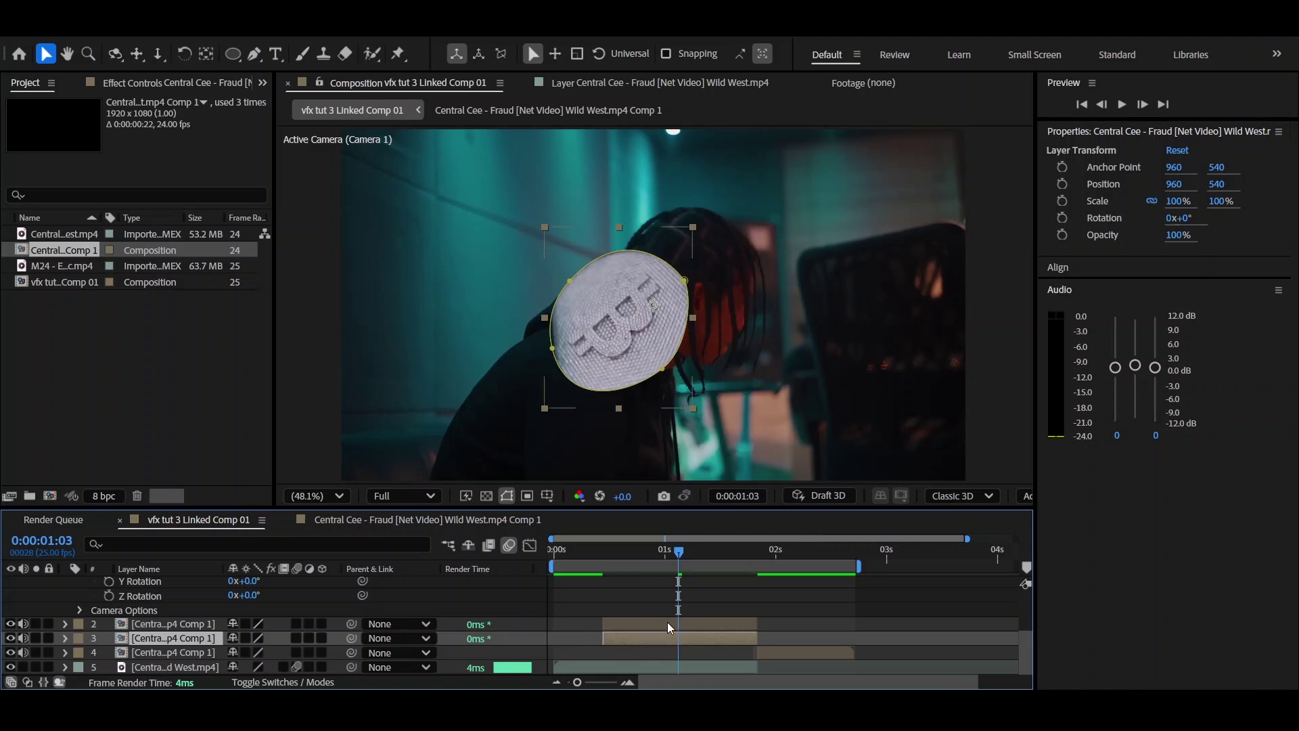
click(65, 638)
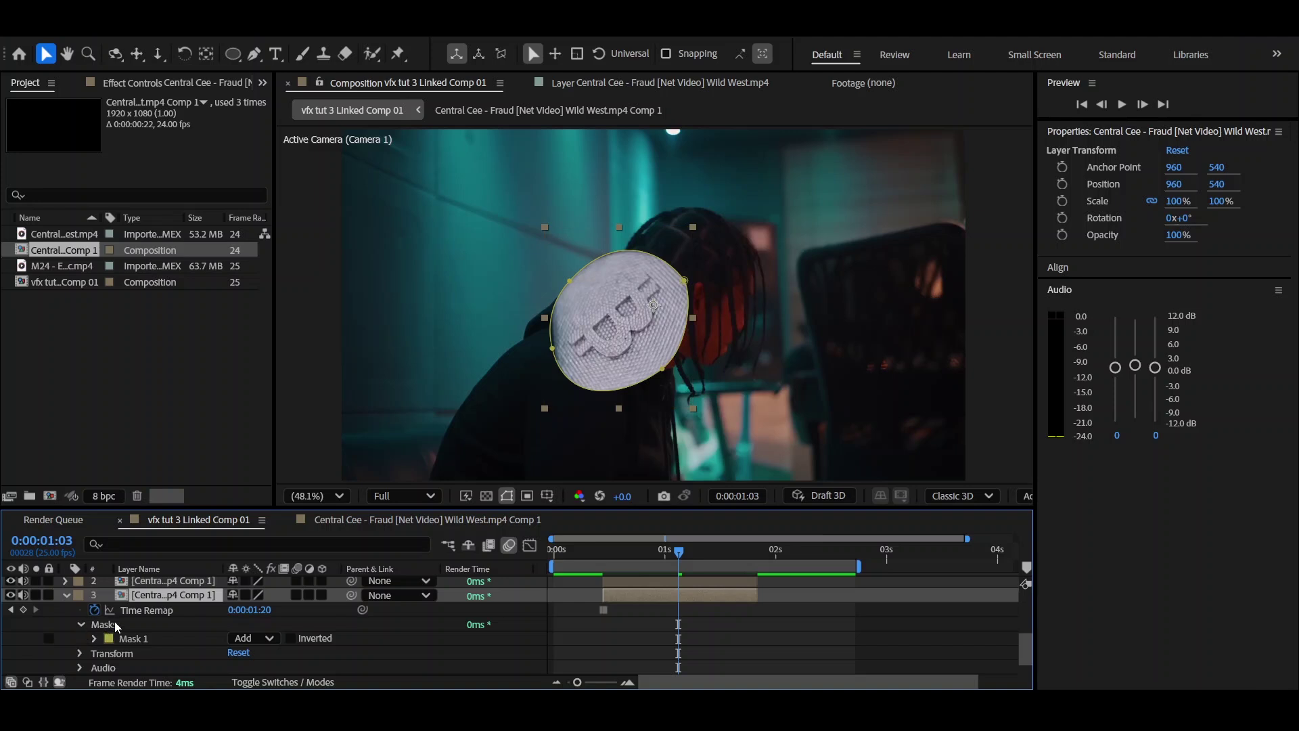
scroll(95, 622, down, 2)
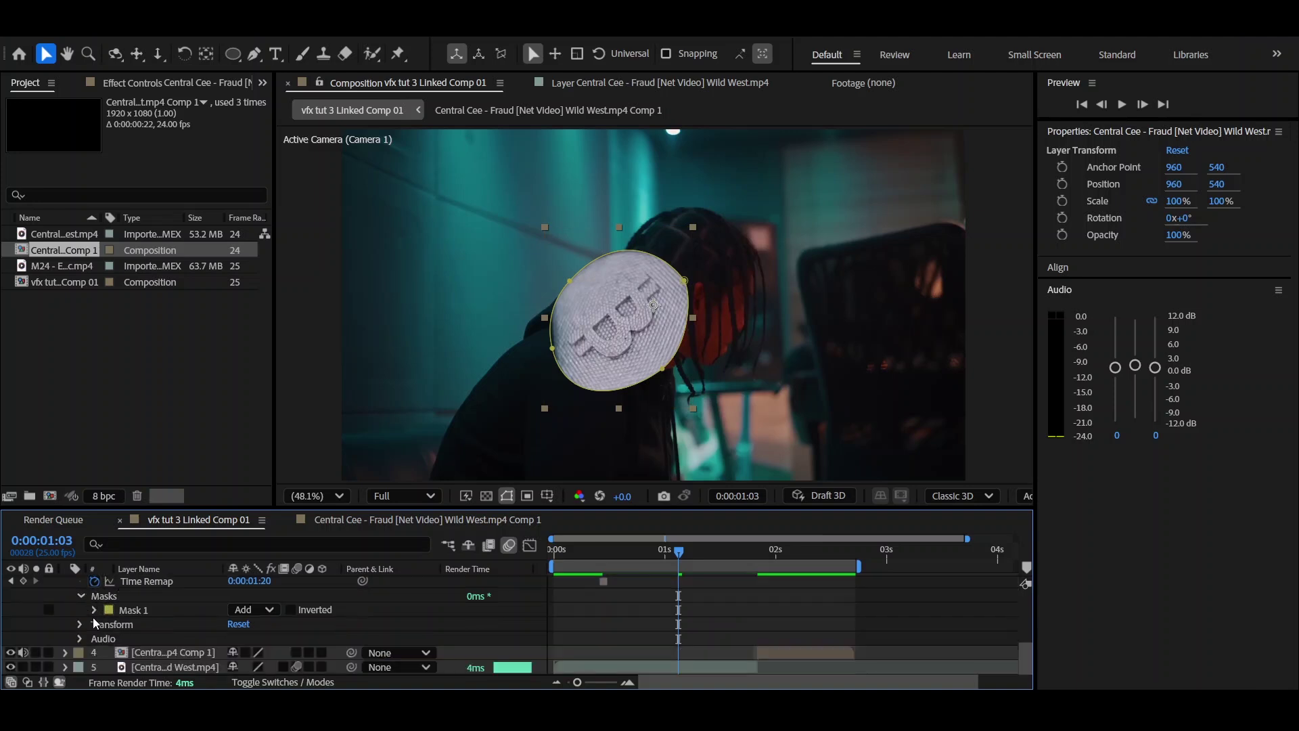
click(95, 610)
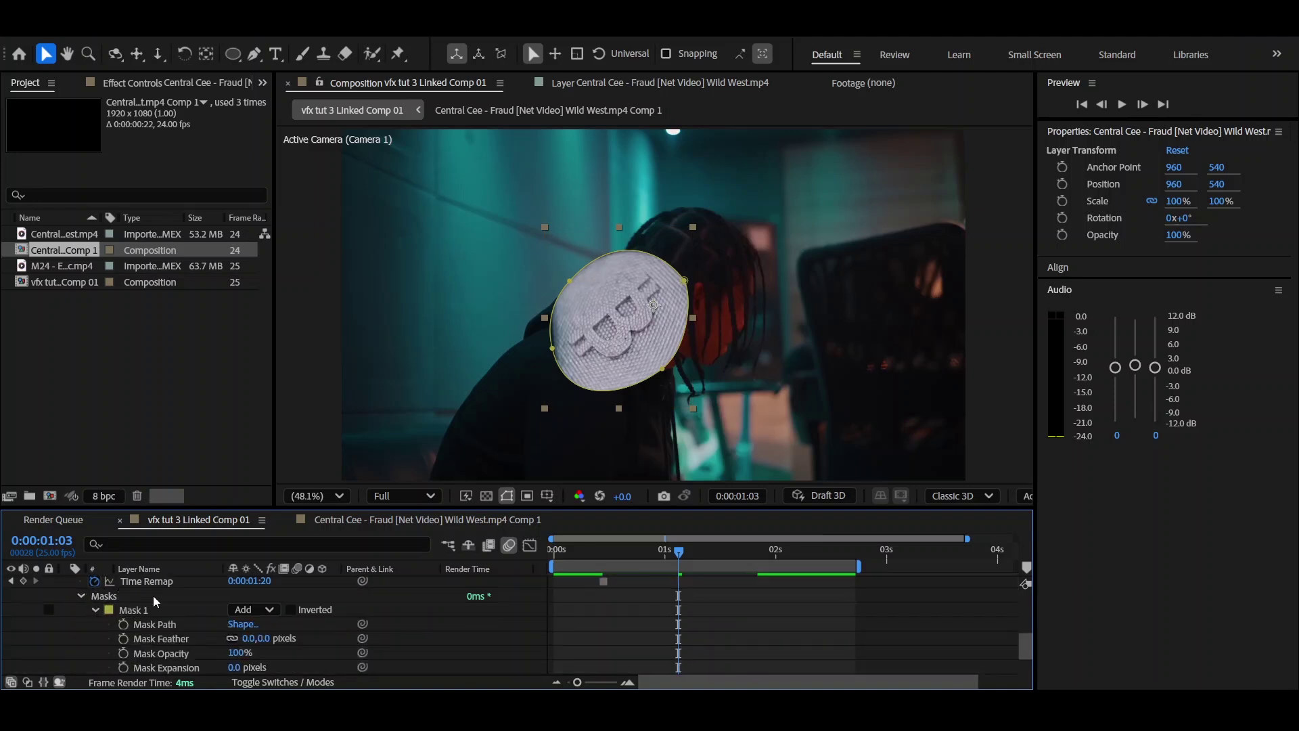
click(292, 611)
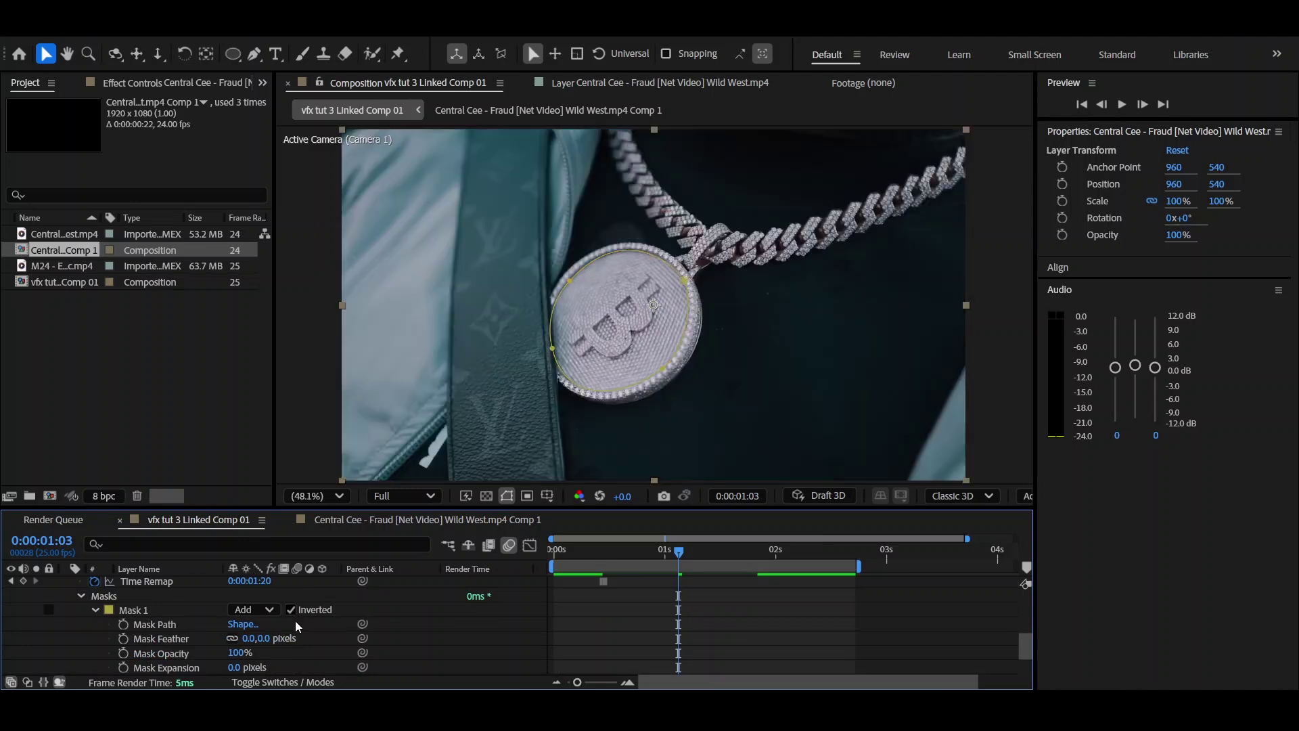
Hide the medallion-face layer and move the inverted-mask layer above it in the layer stack
scroll(664, 602, up, 2)
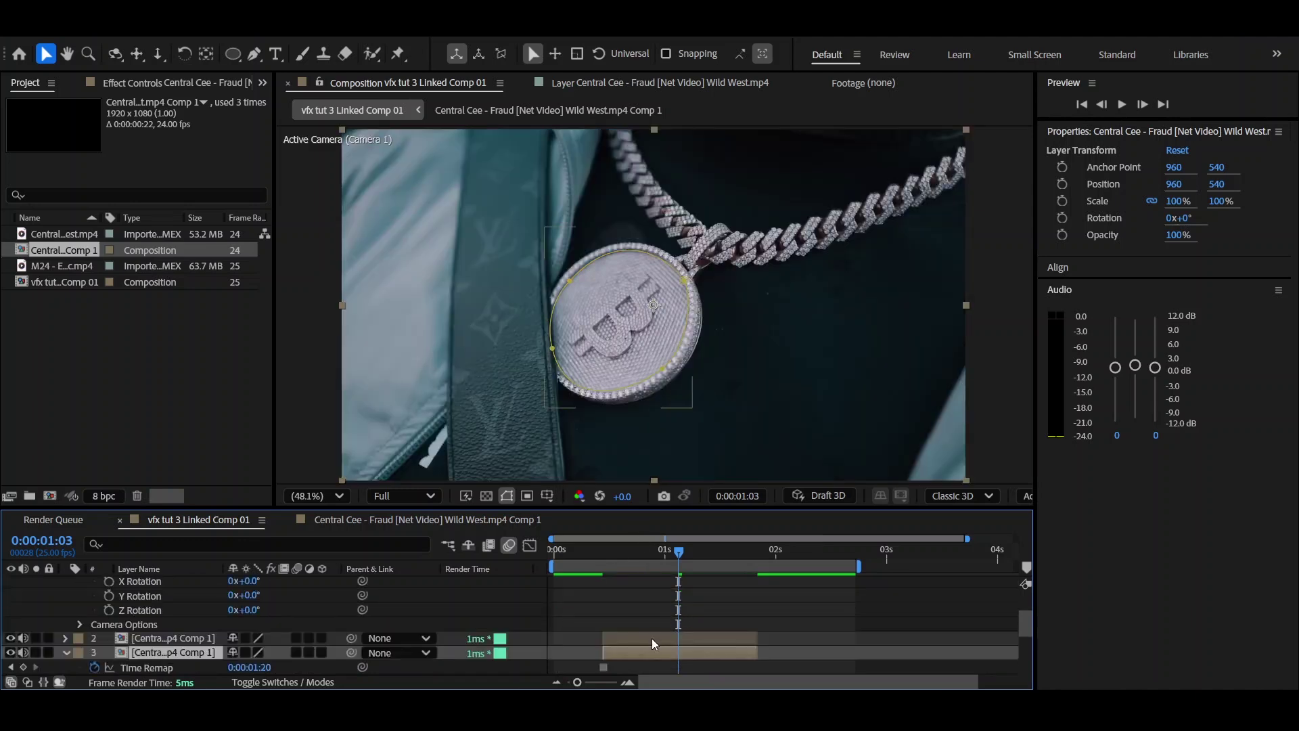
click(653, 639)
click(11, 638)
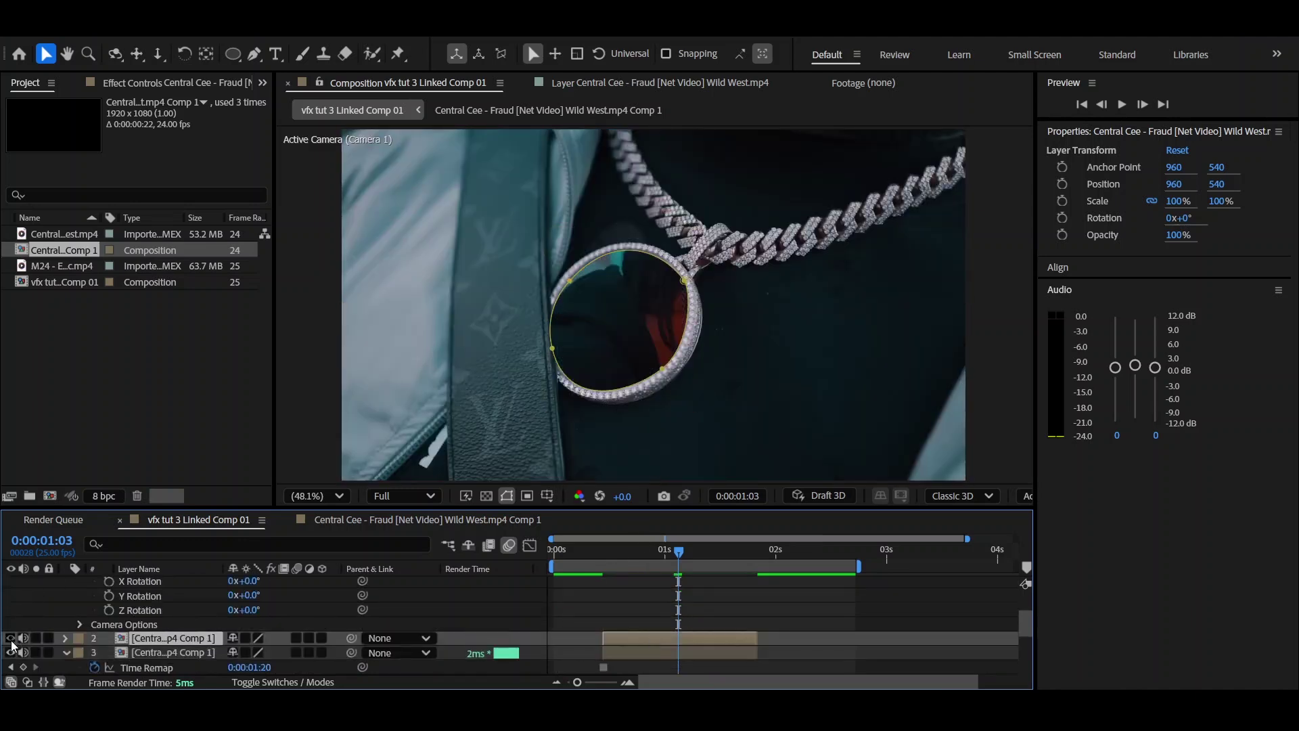
click(11, 653)
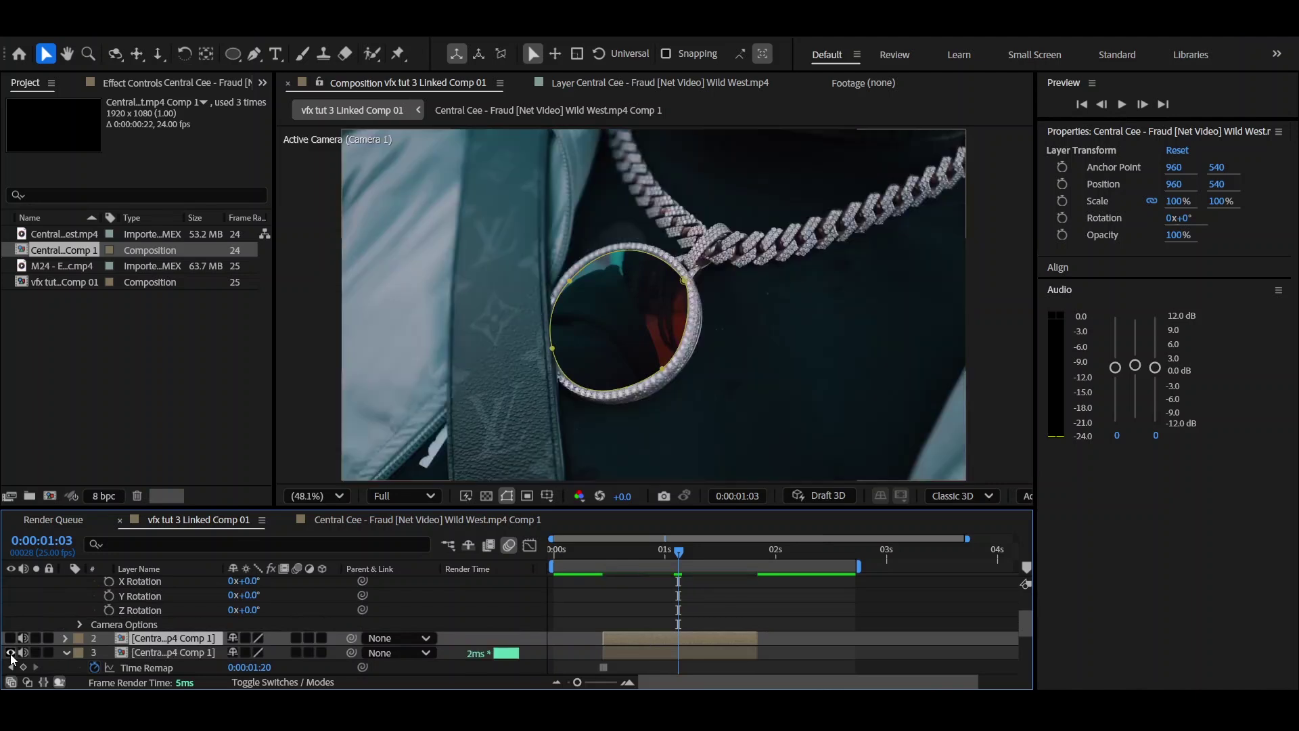
click(190, 654)
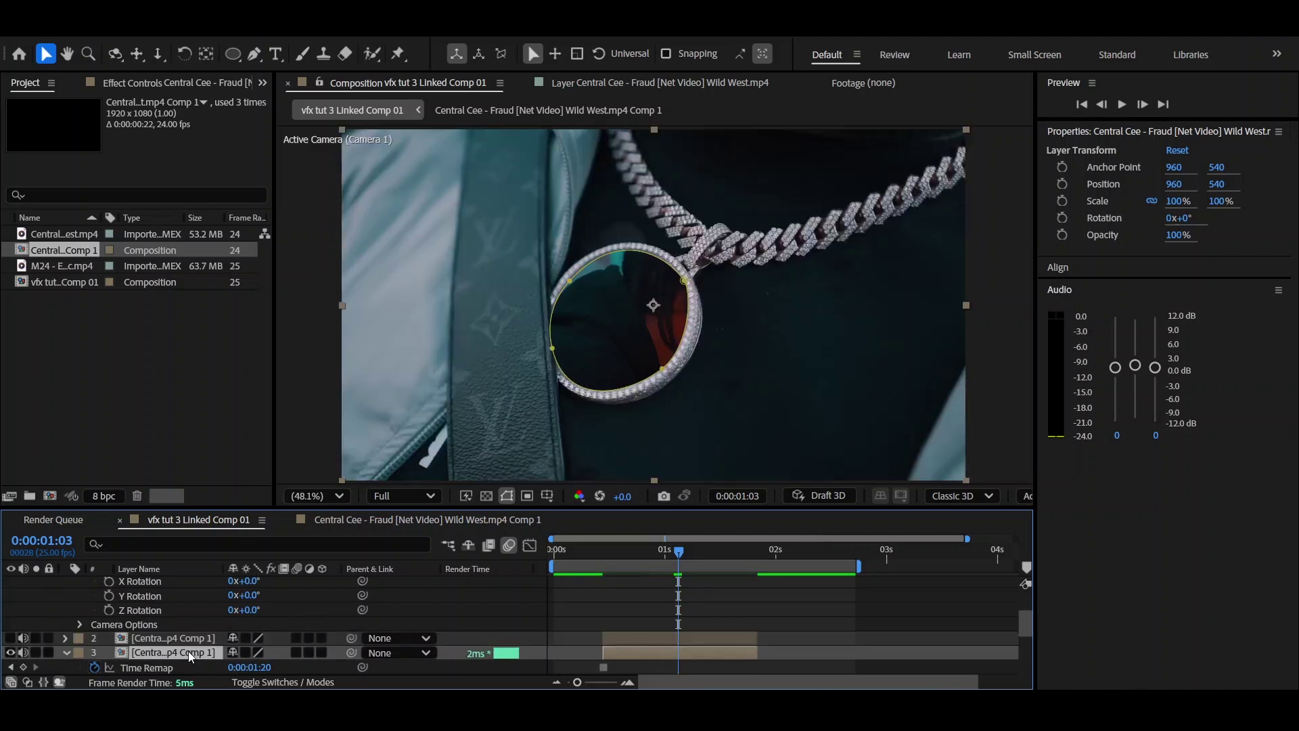
drag(191, 656, 194, 638)
scroll(460, 627, down, 3)
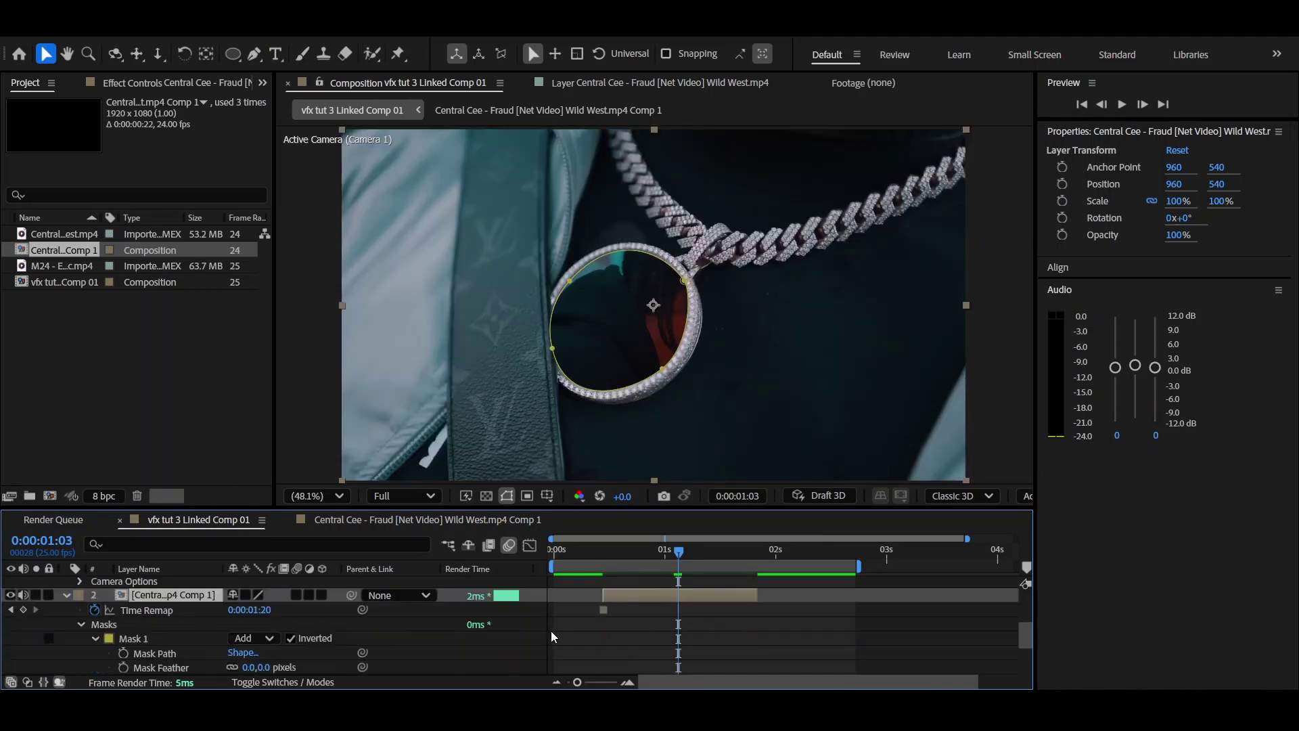
scroll(461, 626, up, 3)
Rename the inverted-mask layer as Outer Layer and collapse its properties
right_click(165, 639)
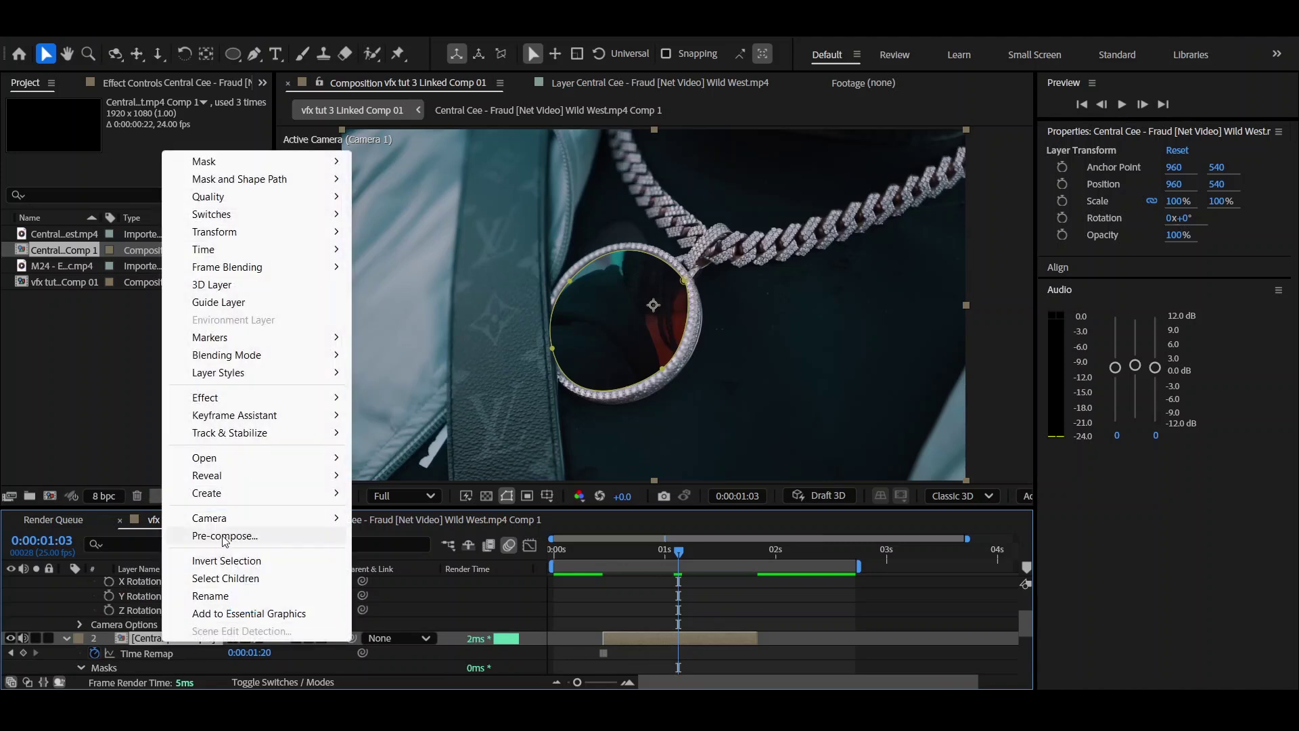
click(230, 595)
text(Out)
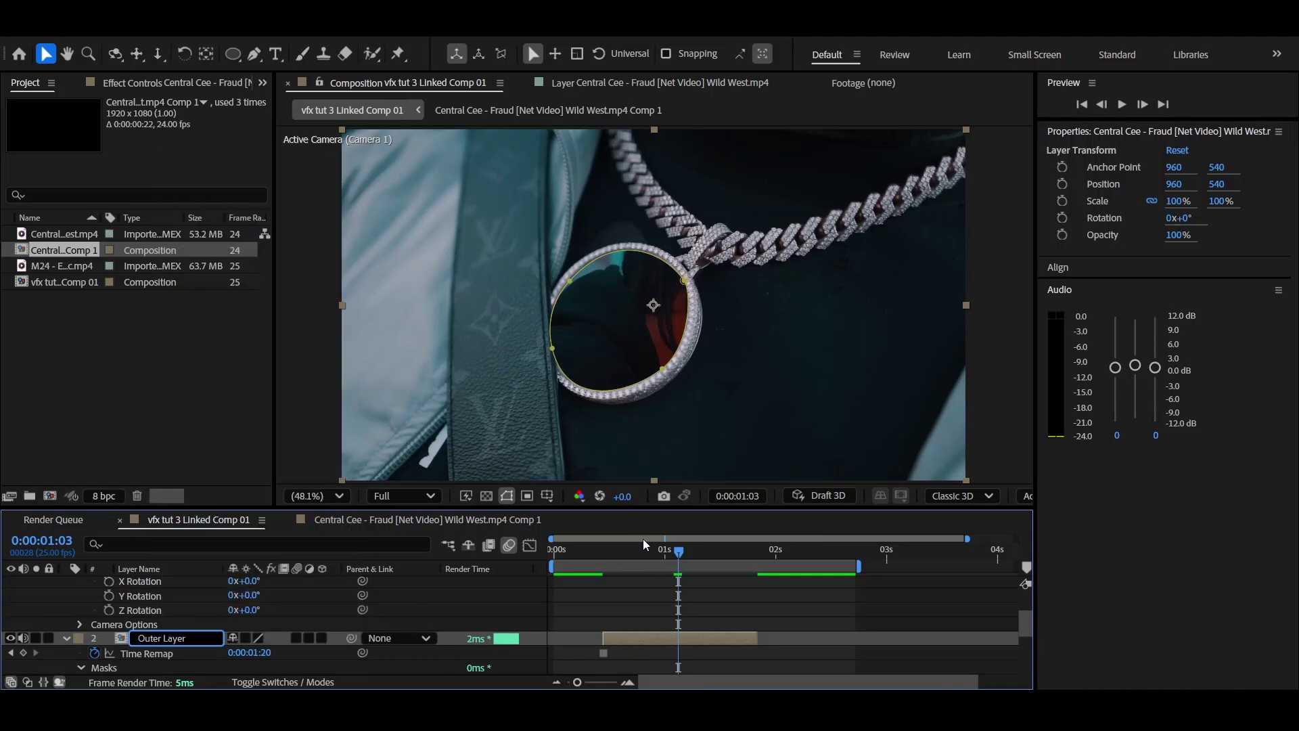
text(er Layer)
key(Return)
scroll(181, 602, down, 3)
click(65, 595)
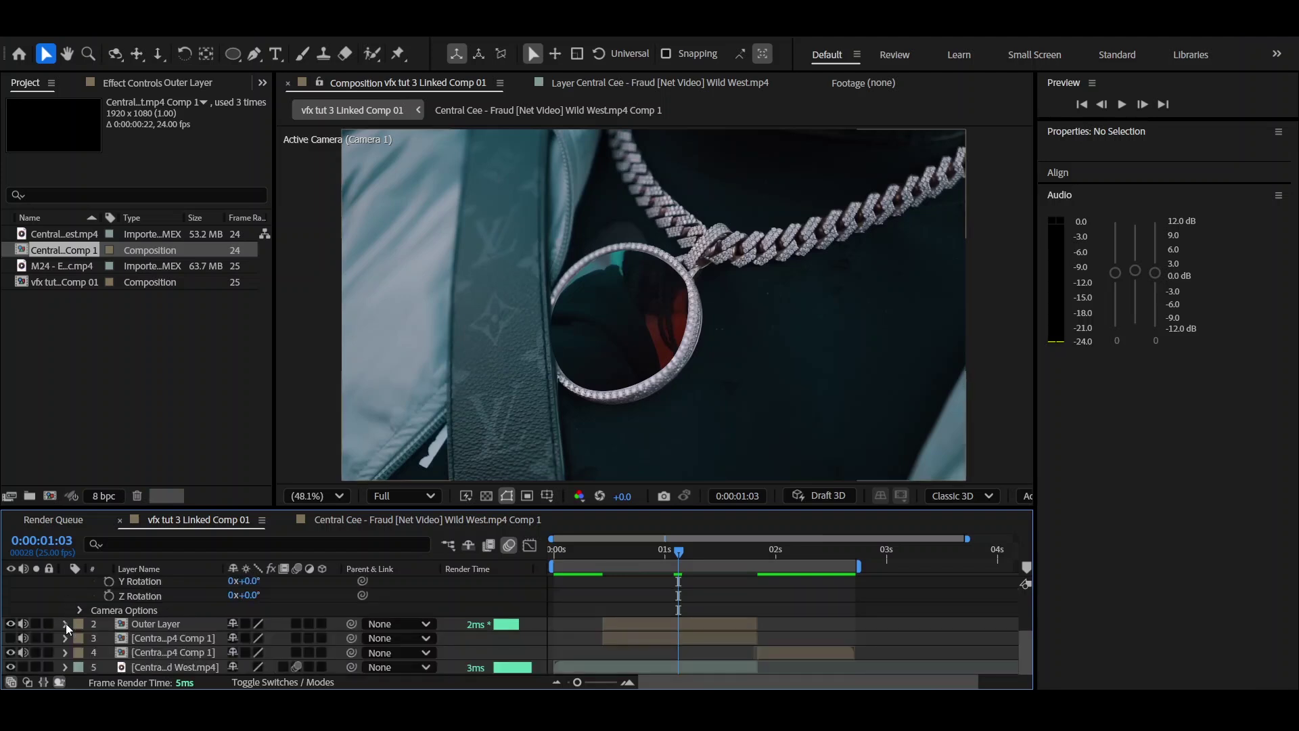
Isolate the medallion-face layer, rename it Inner Layer, and make Outer Layer visible again
click(11, 638)
click(11, 624)
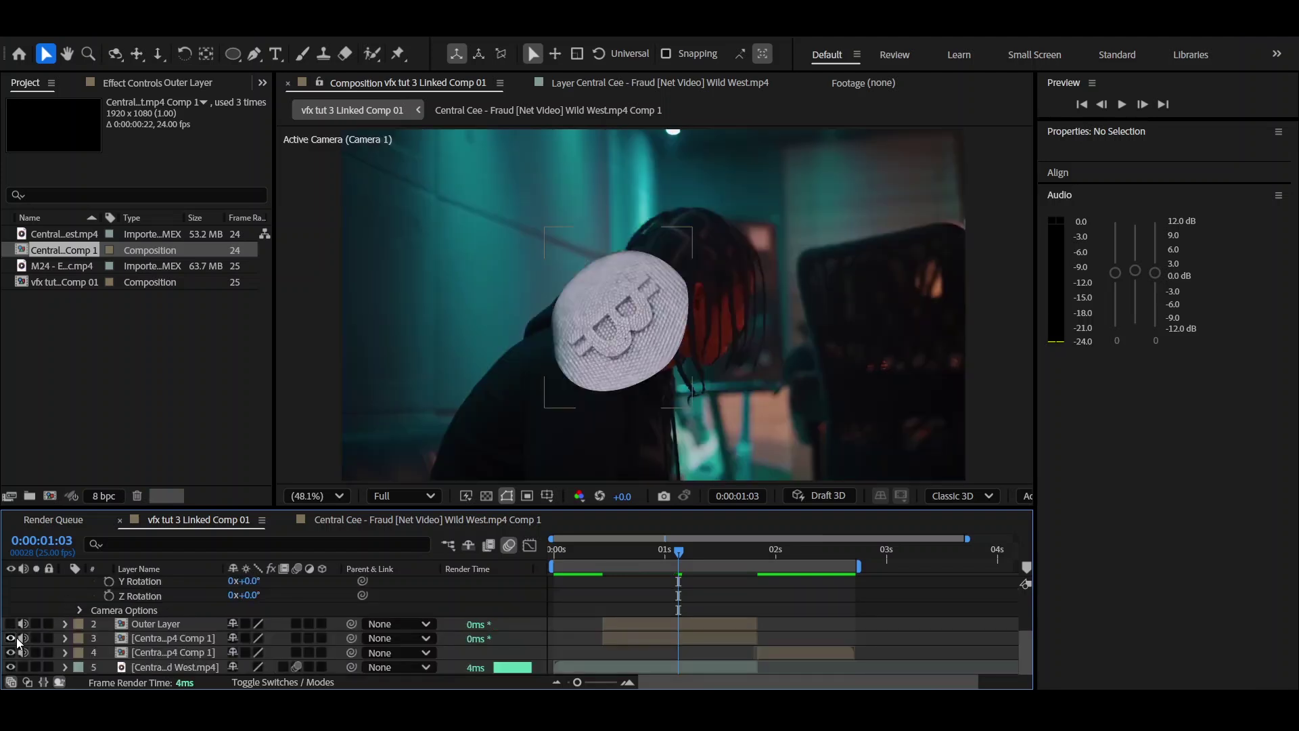
right_click(172, 643)
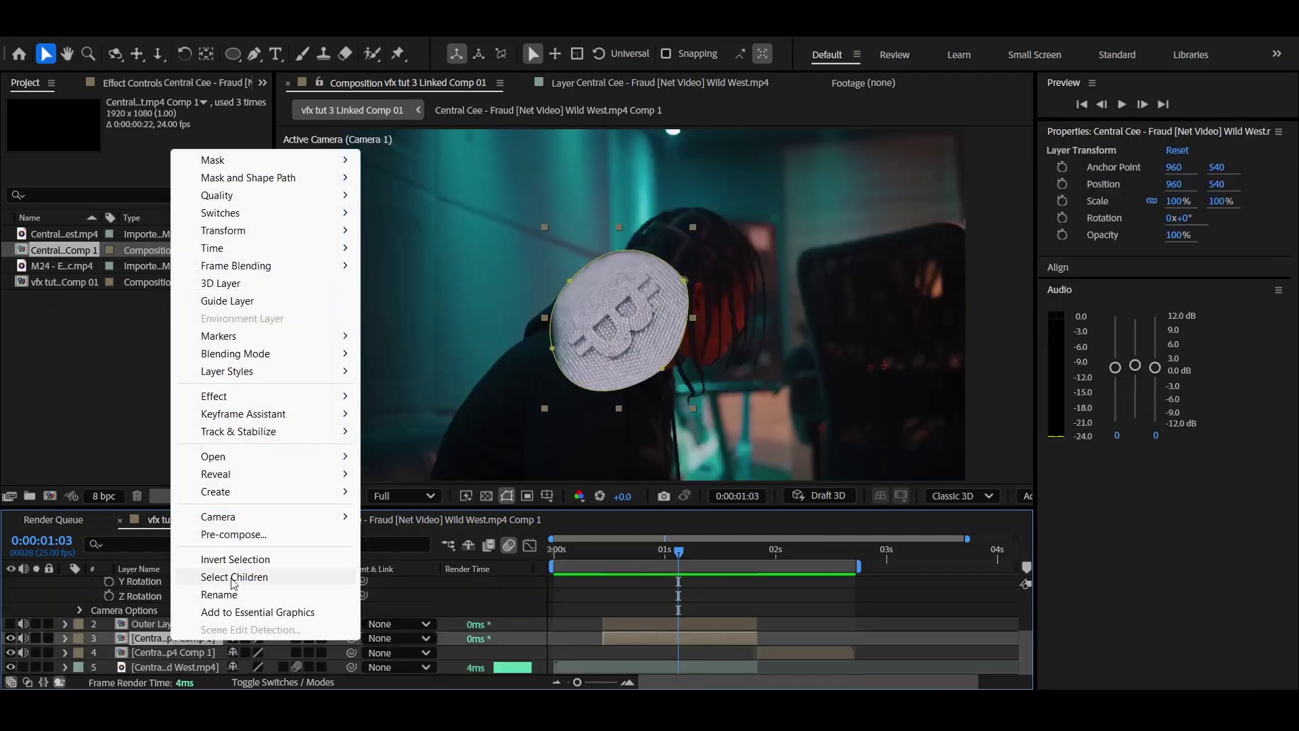
click(219, 594)
text(Inner)
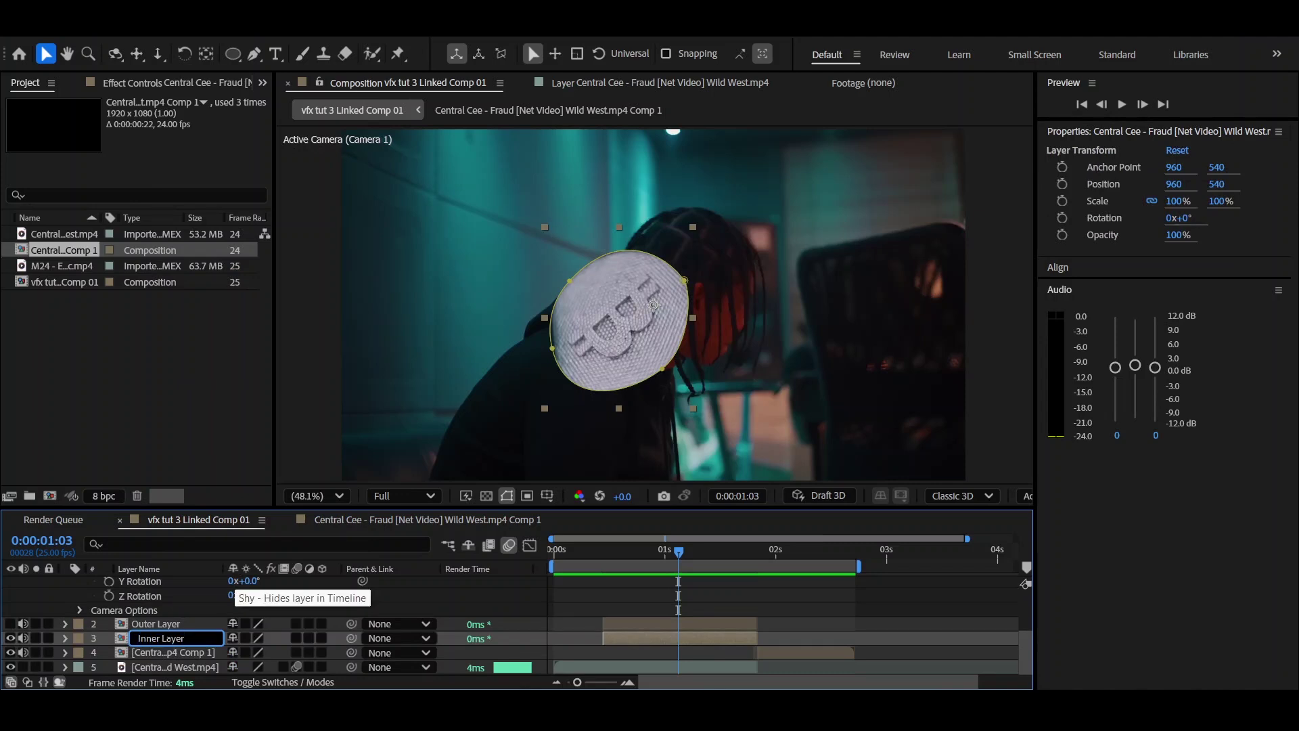
text( Layer)
key(Return)
click(792, 636)
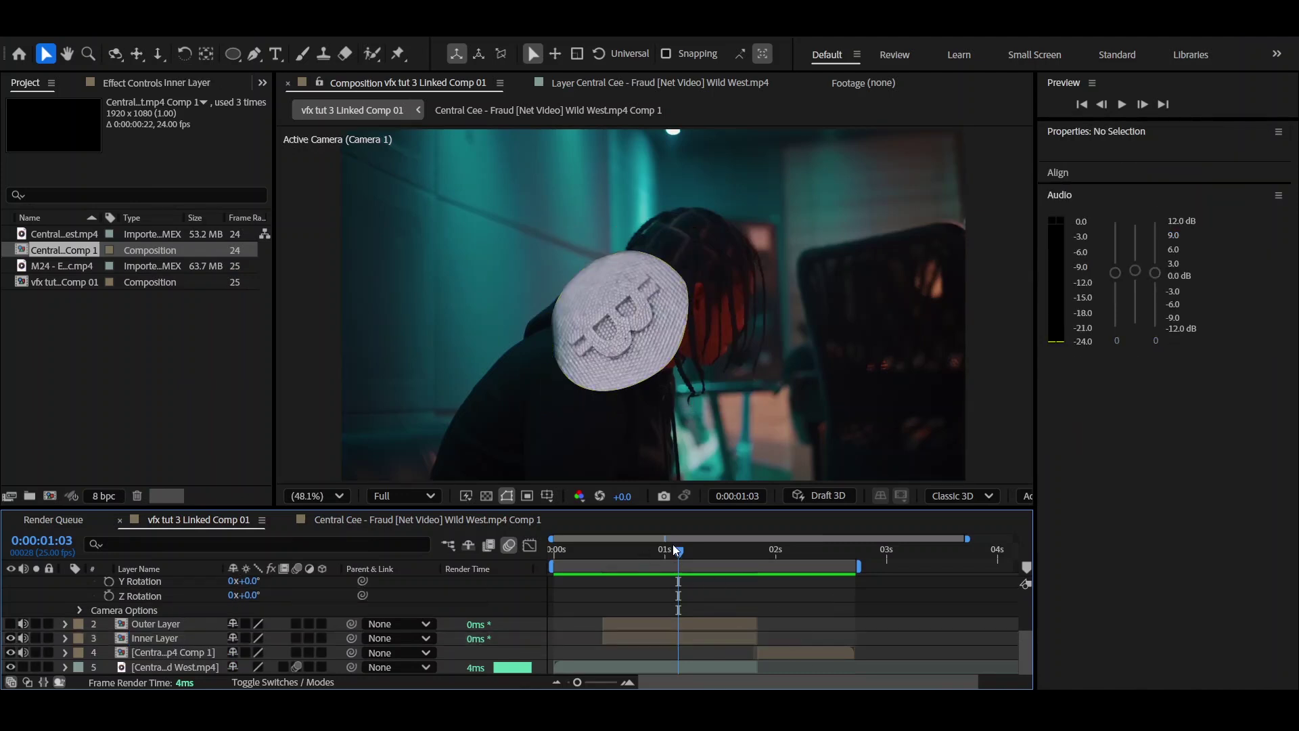
drag(678, 551, 625, 550)
click(11, 624)
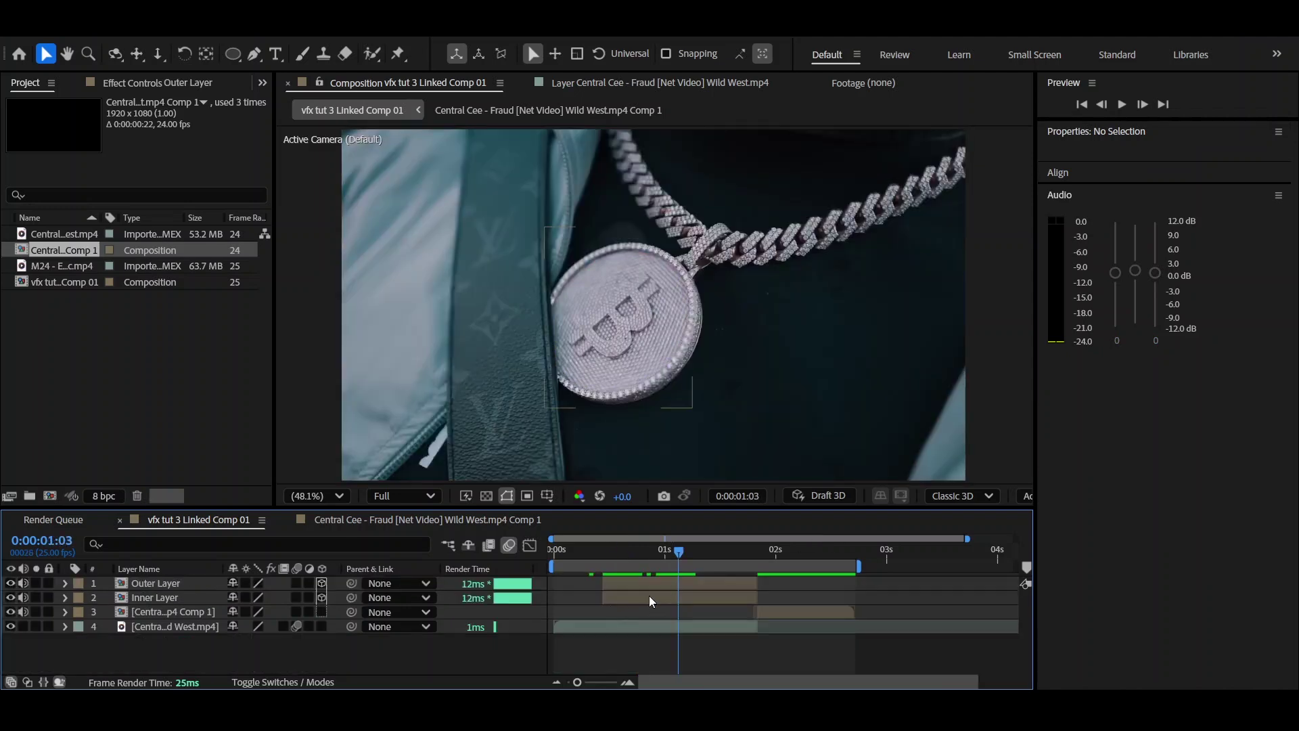
click(651, 601)
shift+click(654, 583)
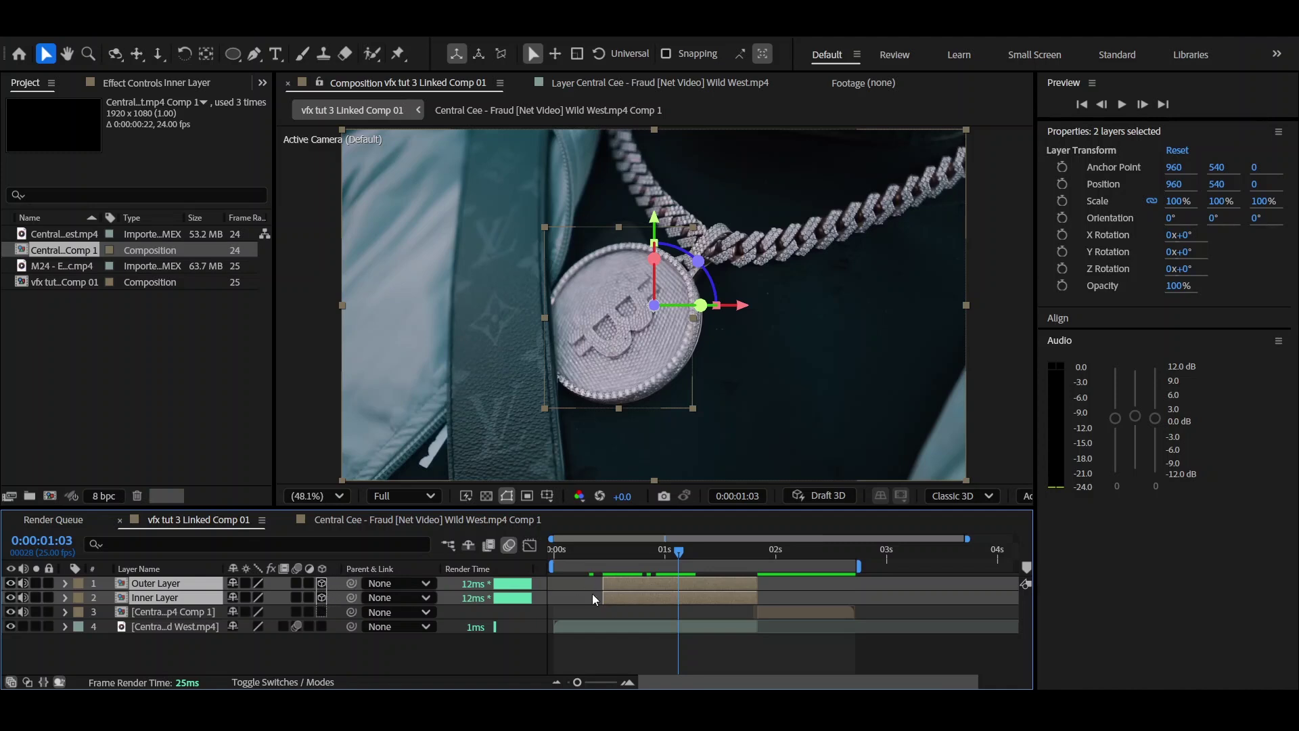
click(604, 608)
Go to 0:00:00:17 and add a two-node camera with the 24mm preset
drag(674, 557, 629, 556)
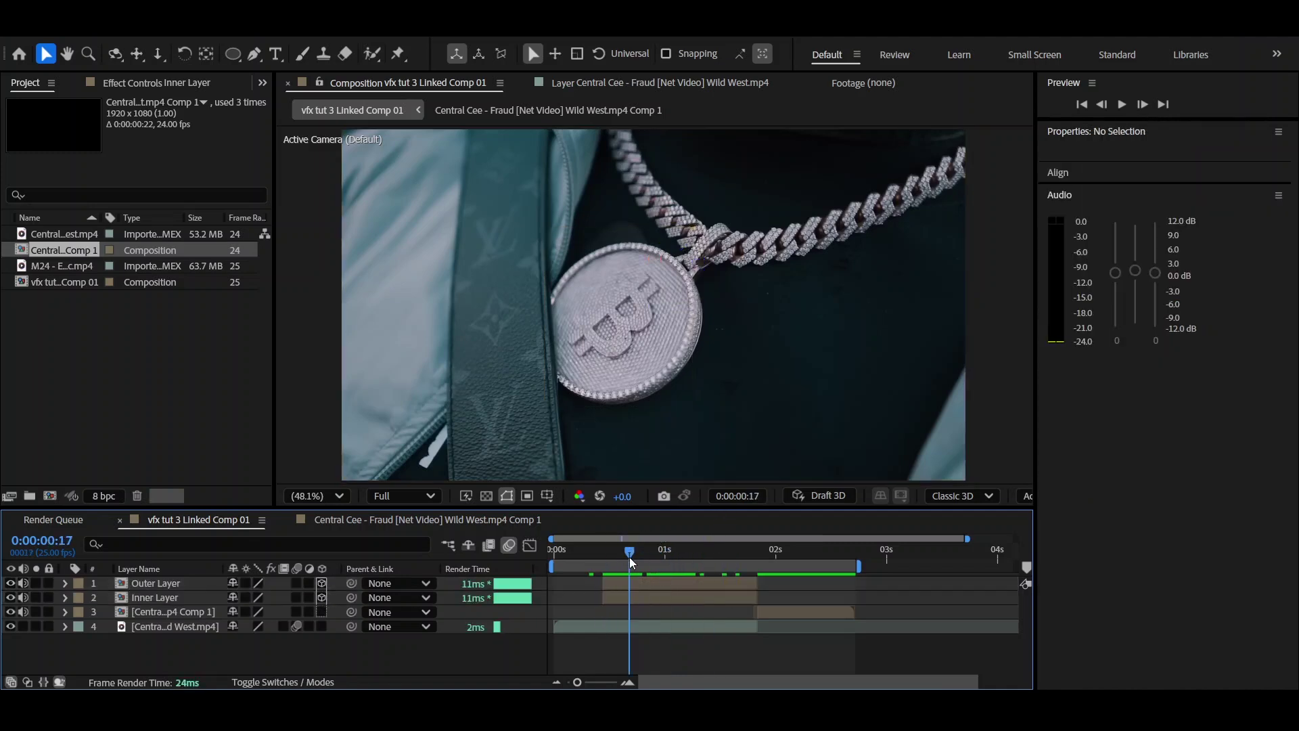
right_click(499, 590)
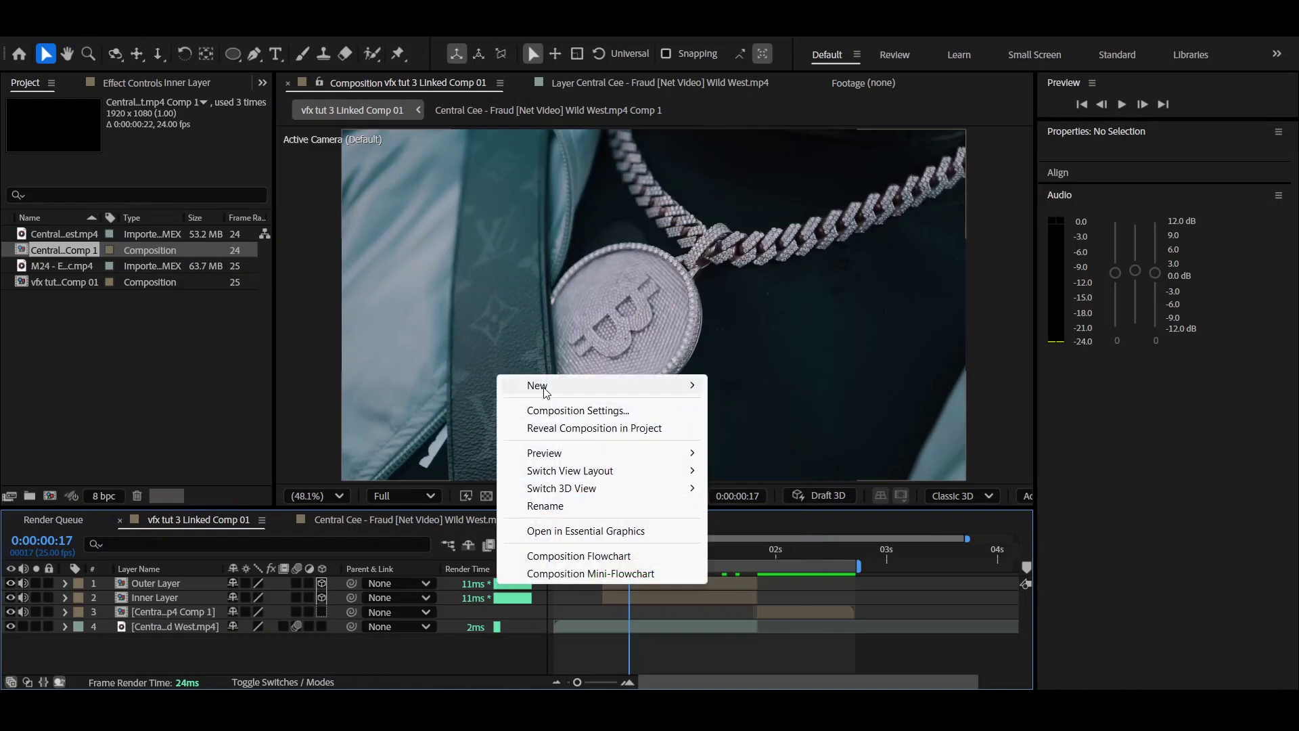
mouse_move(536, 380)
click(812, 464)
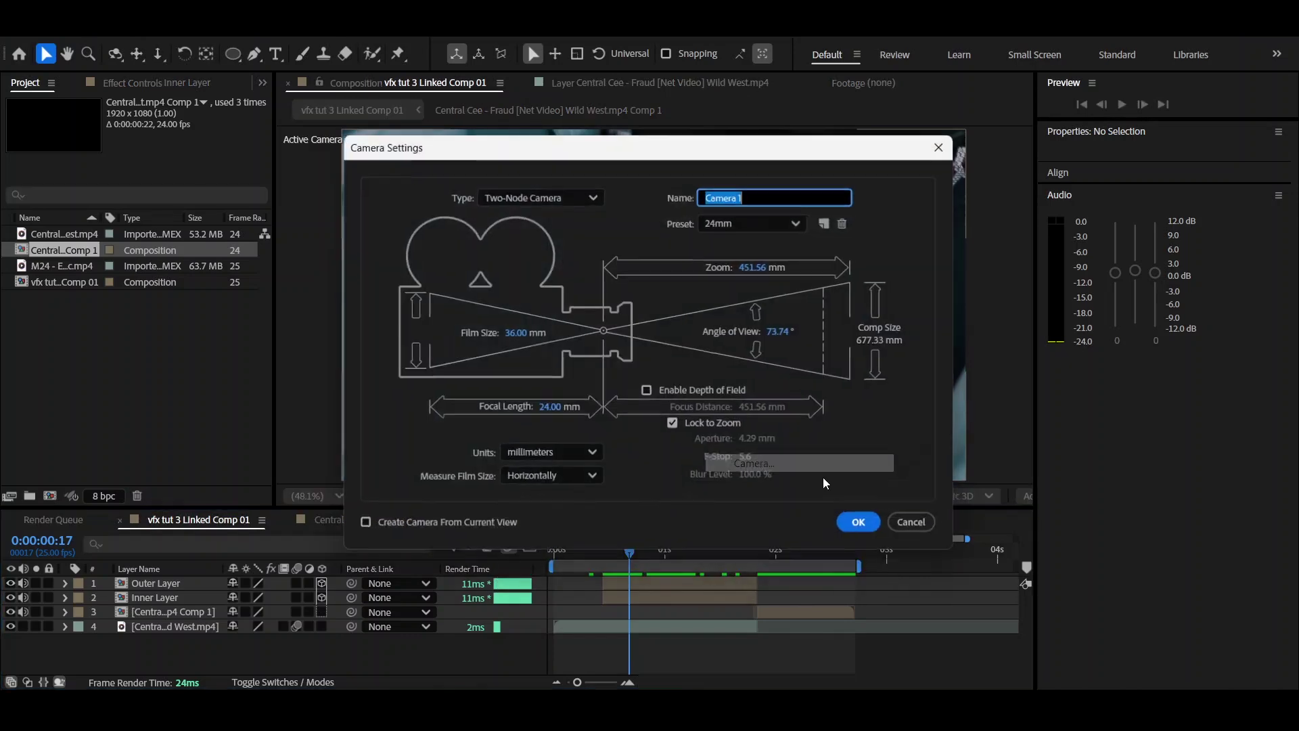
click(452, 174)
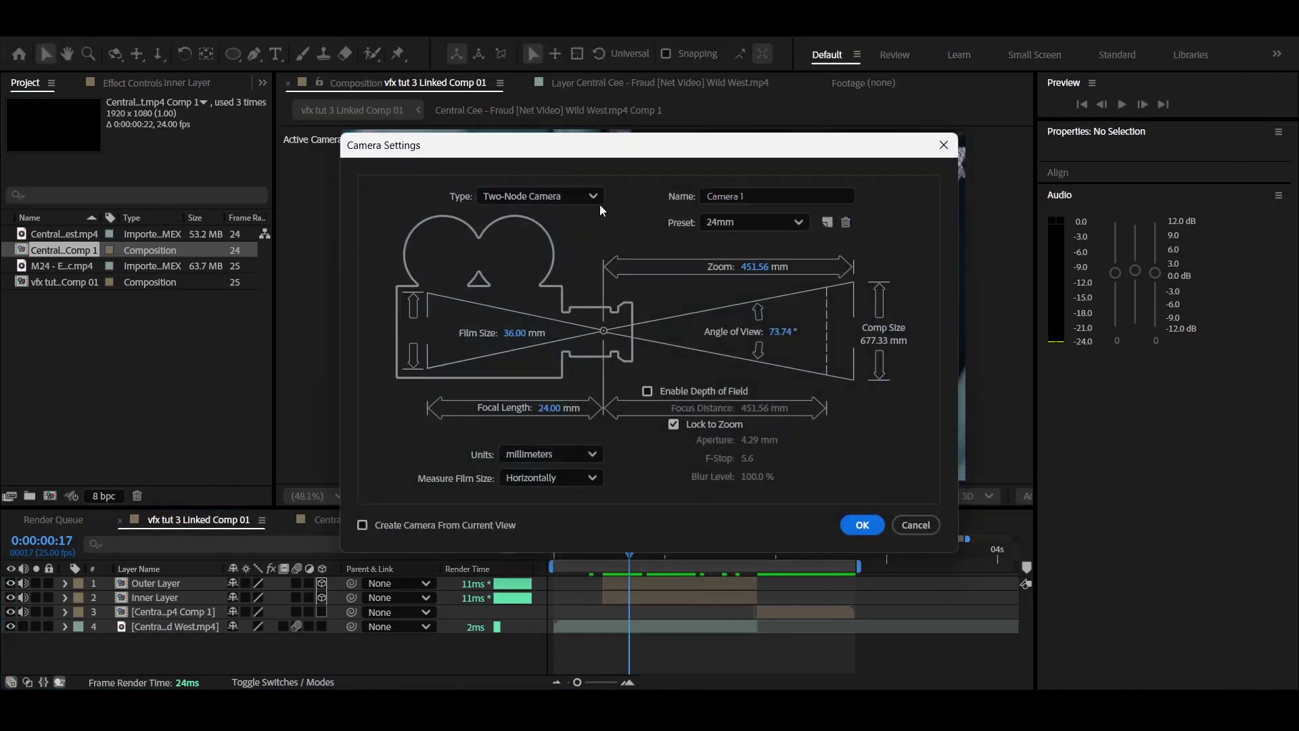
click(858, 526)
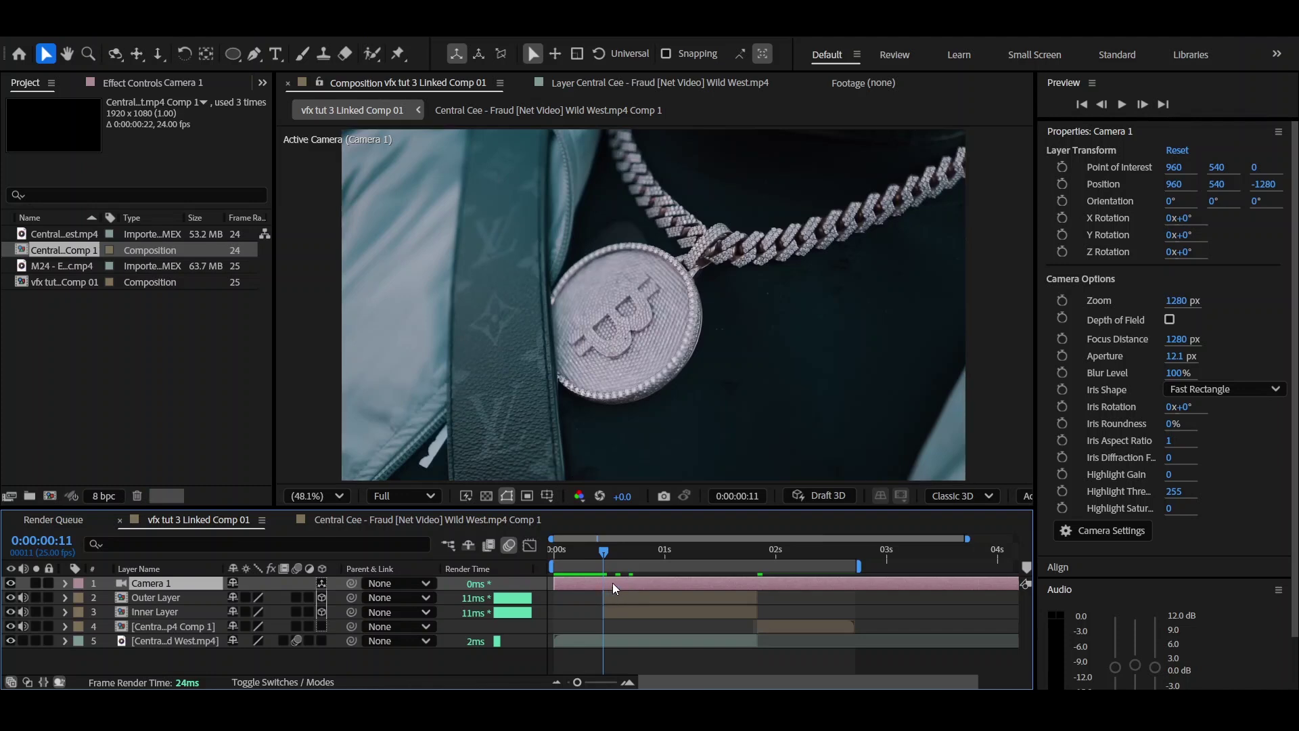
Split the camera layer at 0:00:00:11 and 0:00:01:21, and delete the first and last pieces so it matches the medallion layers
key(ctrl+shift+d)
drag(616, 566, 757, 555)
key(ctrl+shift+d)
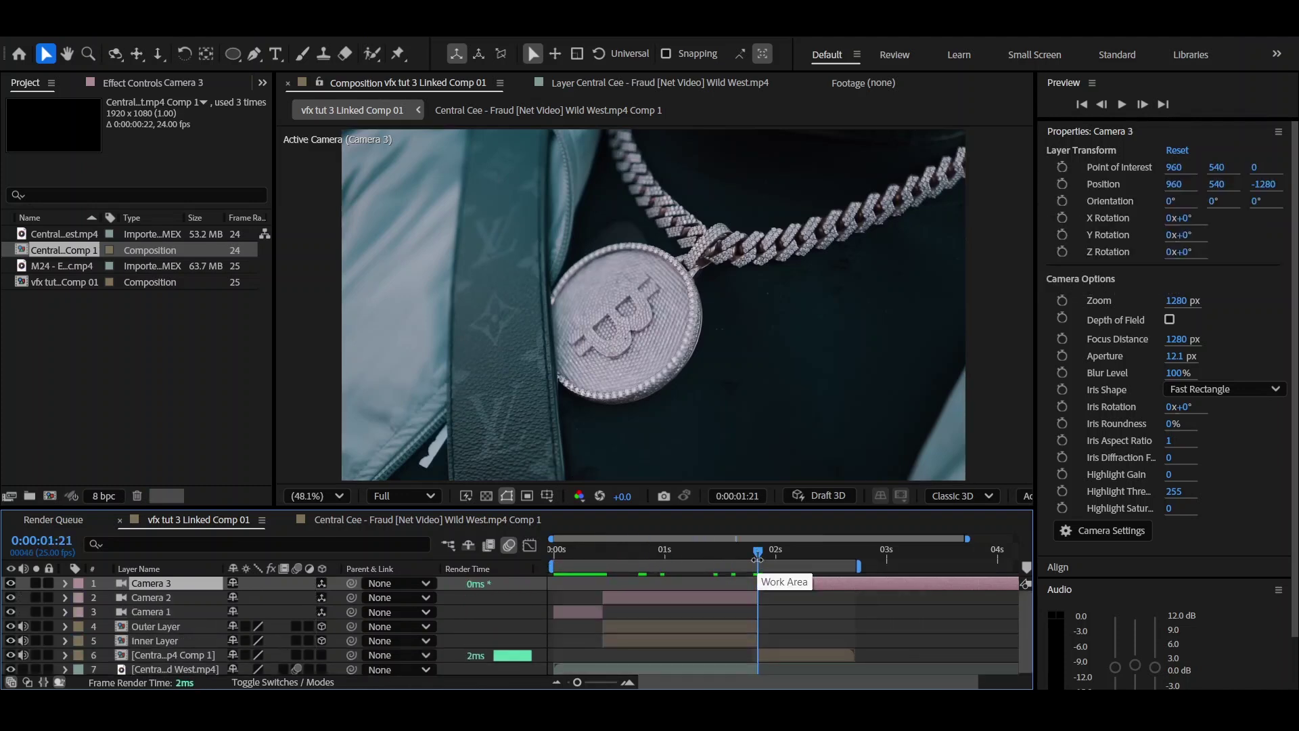
key(Delete)
click(597, 598)
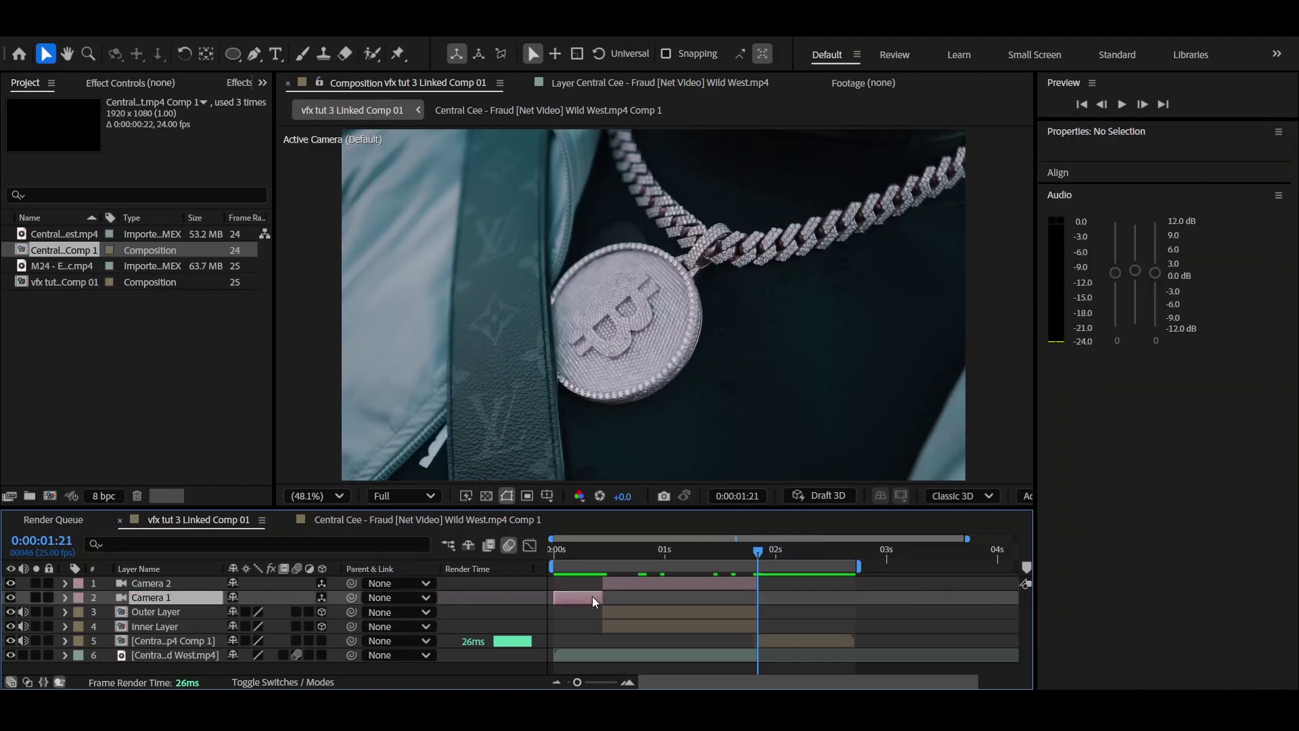
key(Delete)
drag(682, 556, 607, 554)
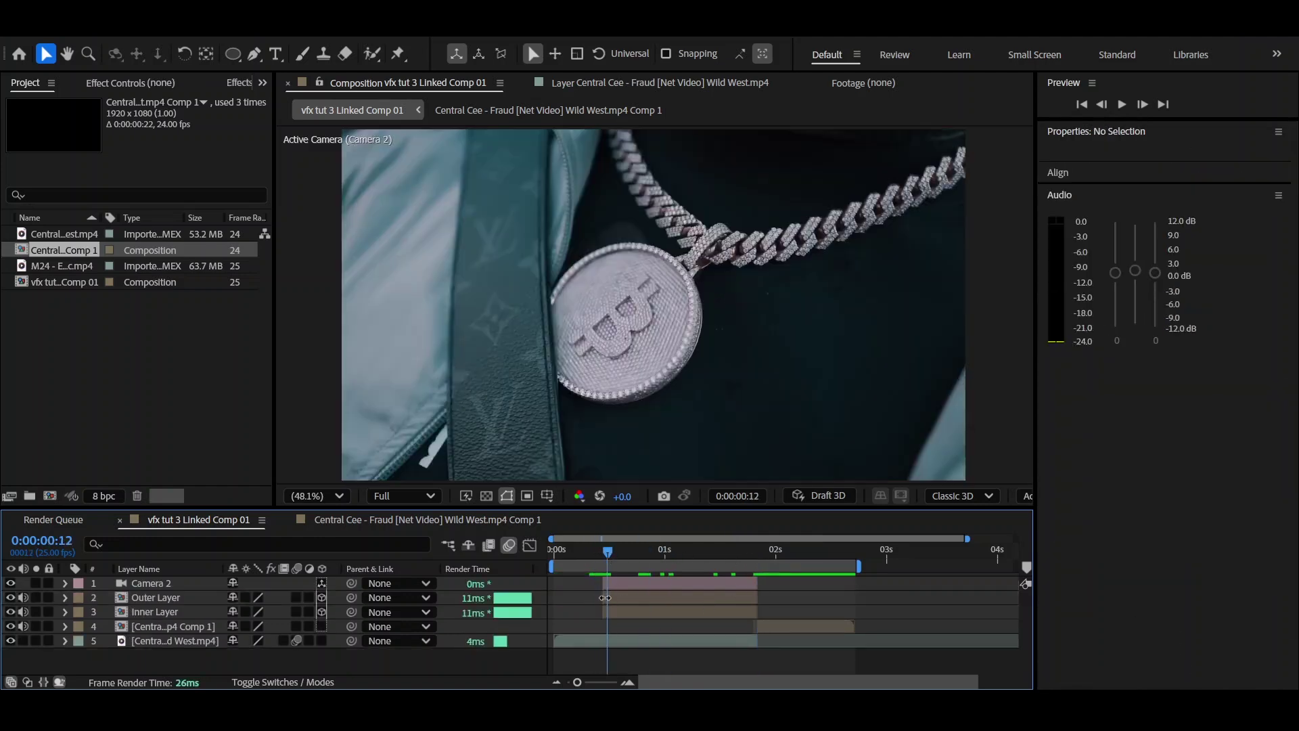
Keyframe the camera's Point of Interest and Position at 0:00:00:18 with Inner Layer hidden, and move both keyframes to the camera layer's end
key(ctrl+z)
key(ctrl+z)
key(ctrl+z)
key(ctrl+z)
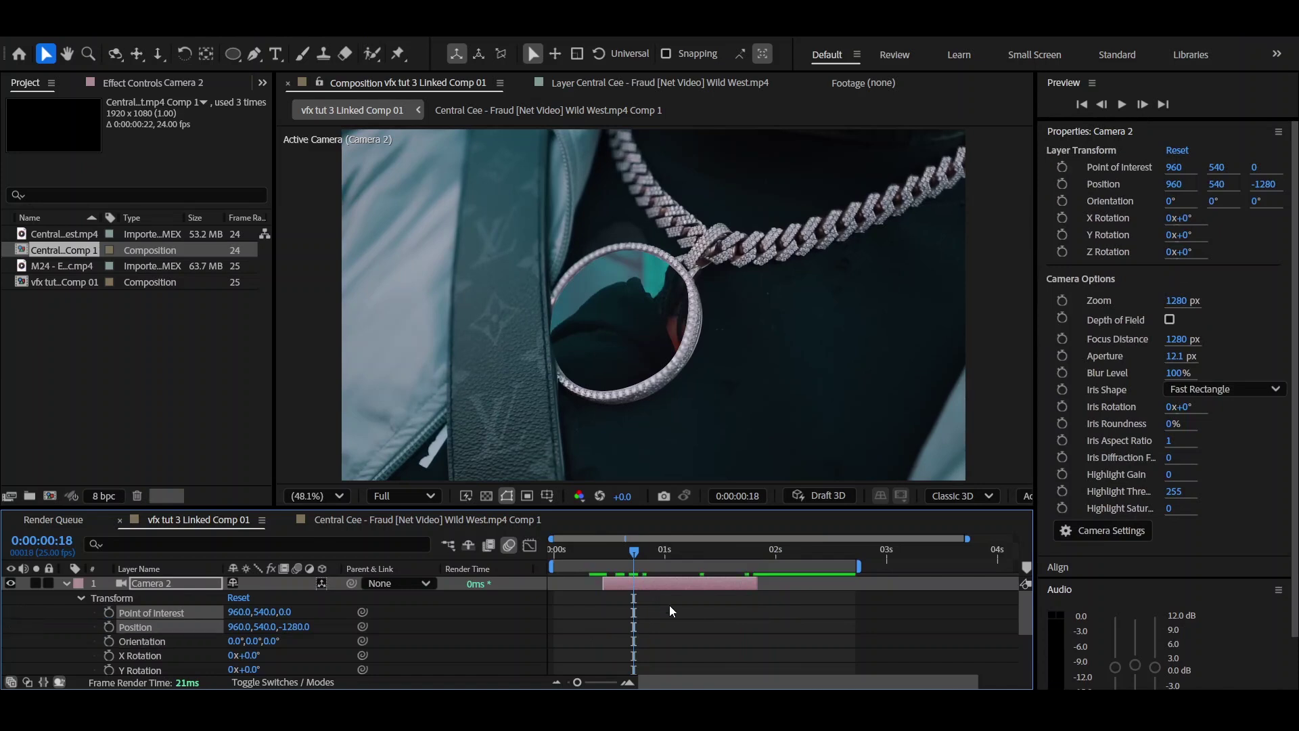
scroll(733, 603, down, 2)
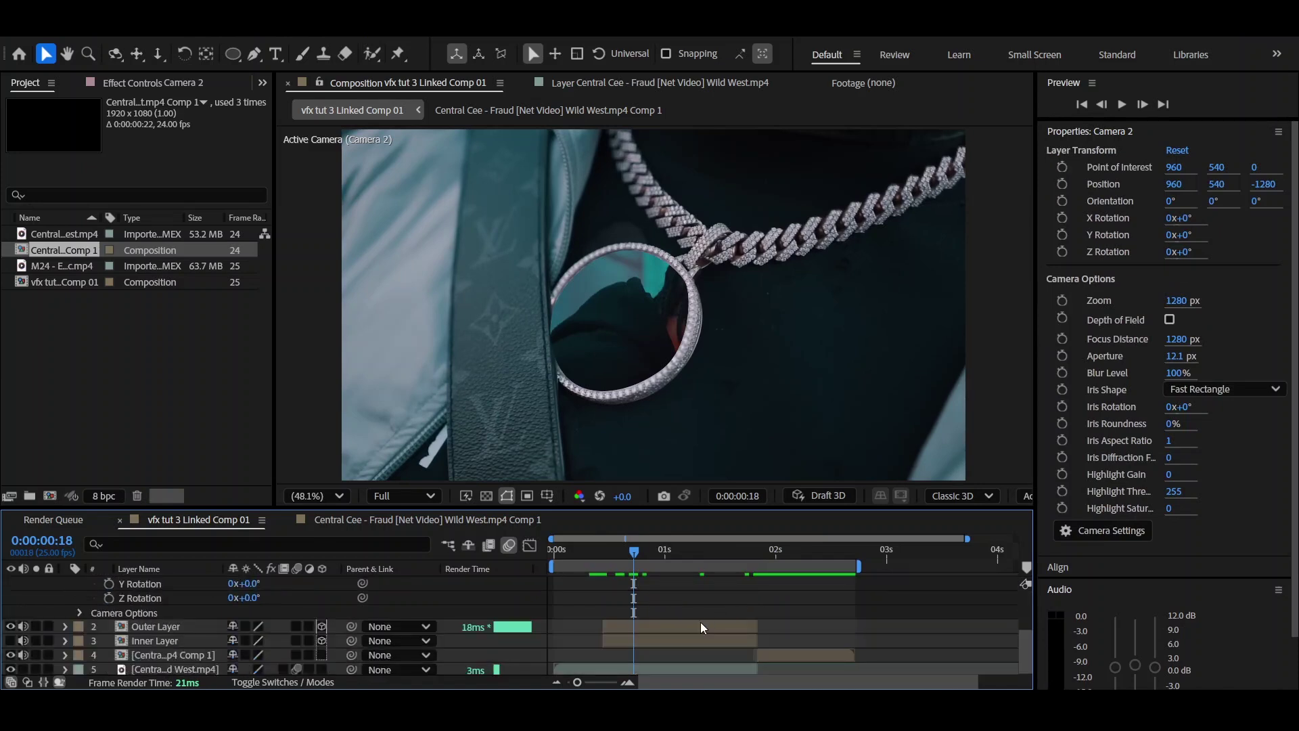
scroll(601, 626, up, 2)
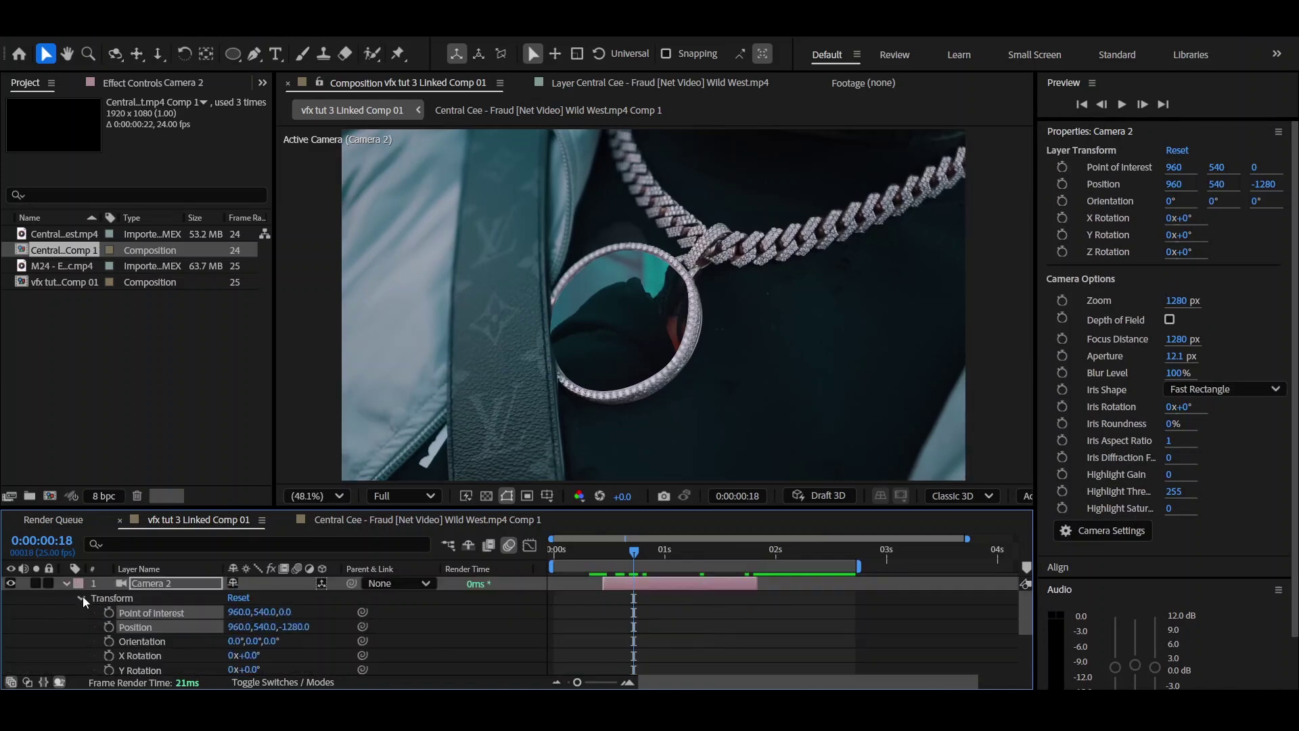
click(111, 614)
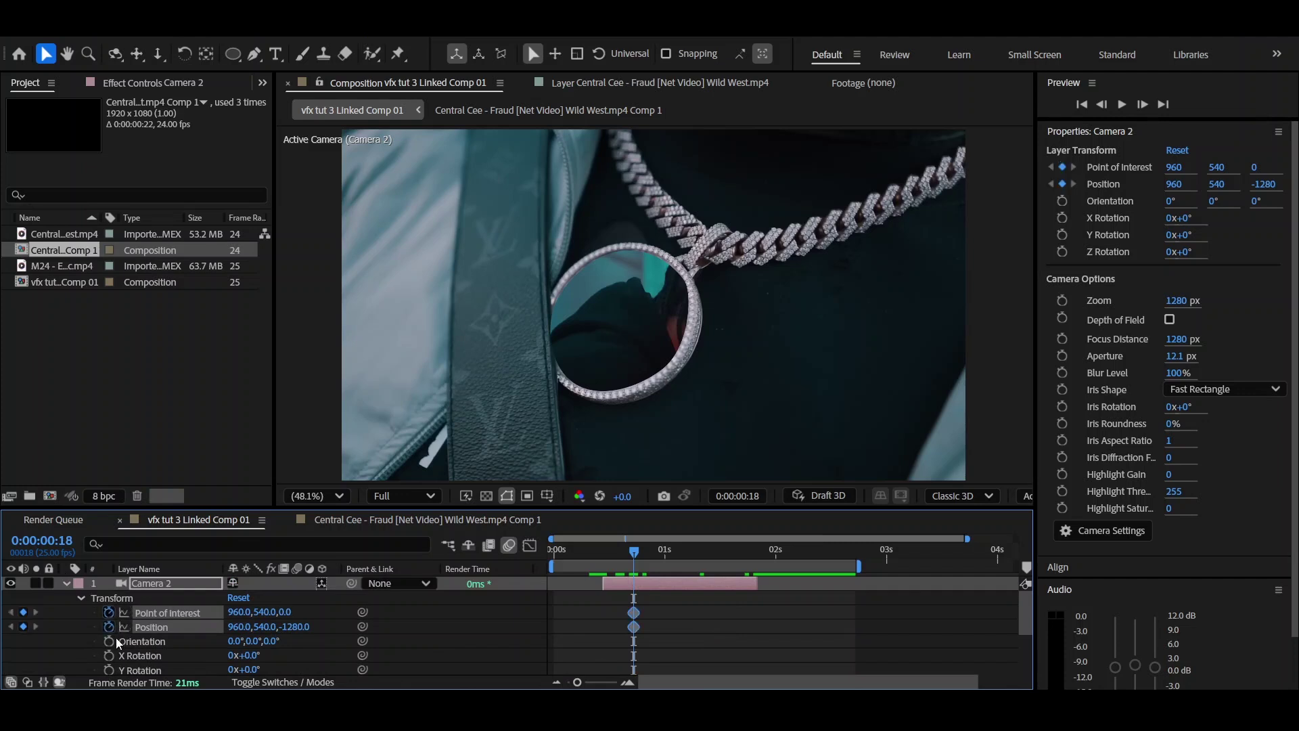
drag(637, 616, 750, 624)
Go to 0:00:00:19 and dolly the camera in toward the medallion opening to about Z -723
drag(647, 553, 639, 555)
scroll(639, 588, down, 2)
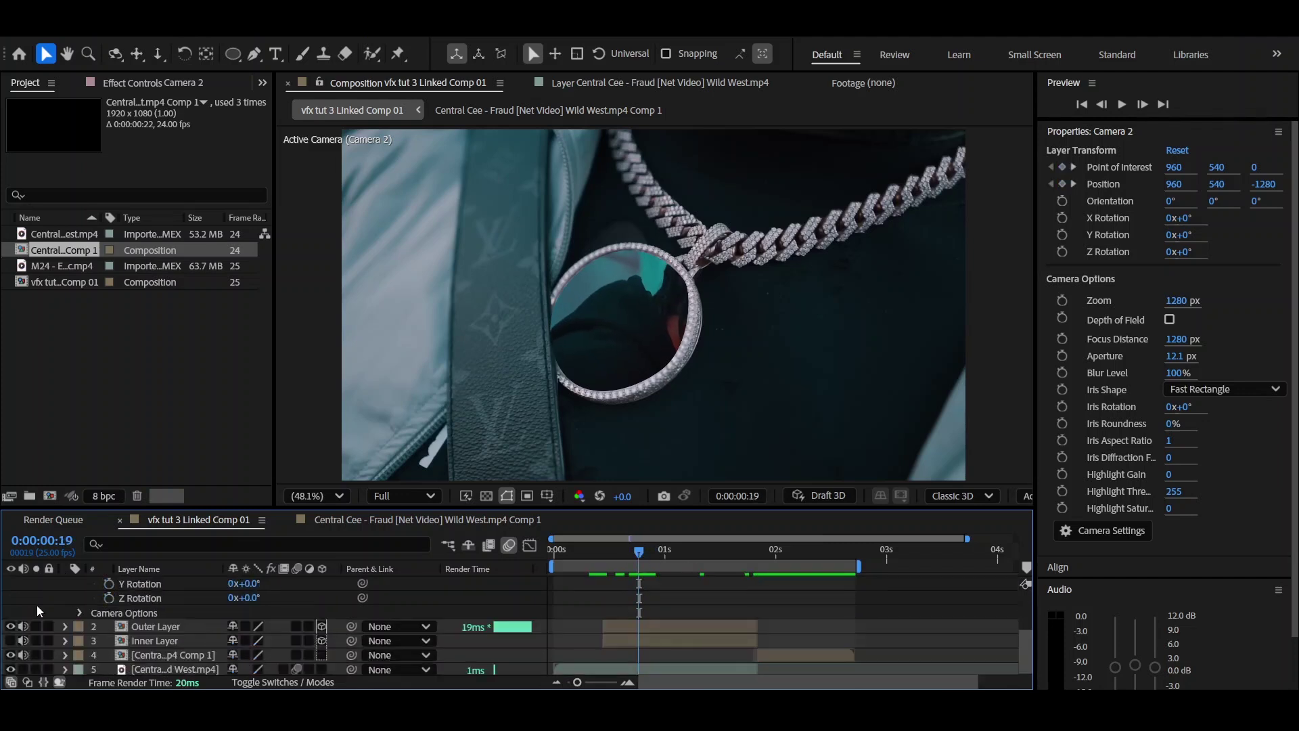
click(10, 640)
click(157, 54)
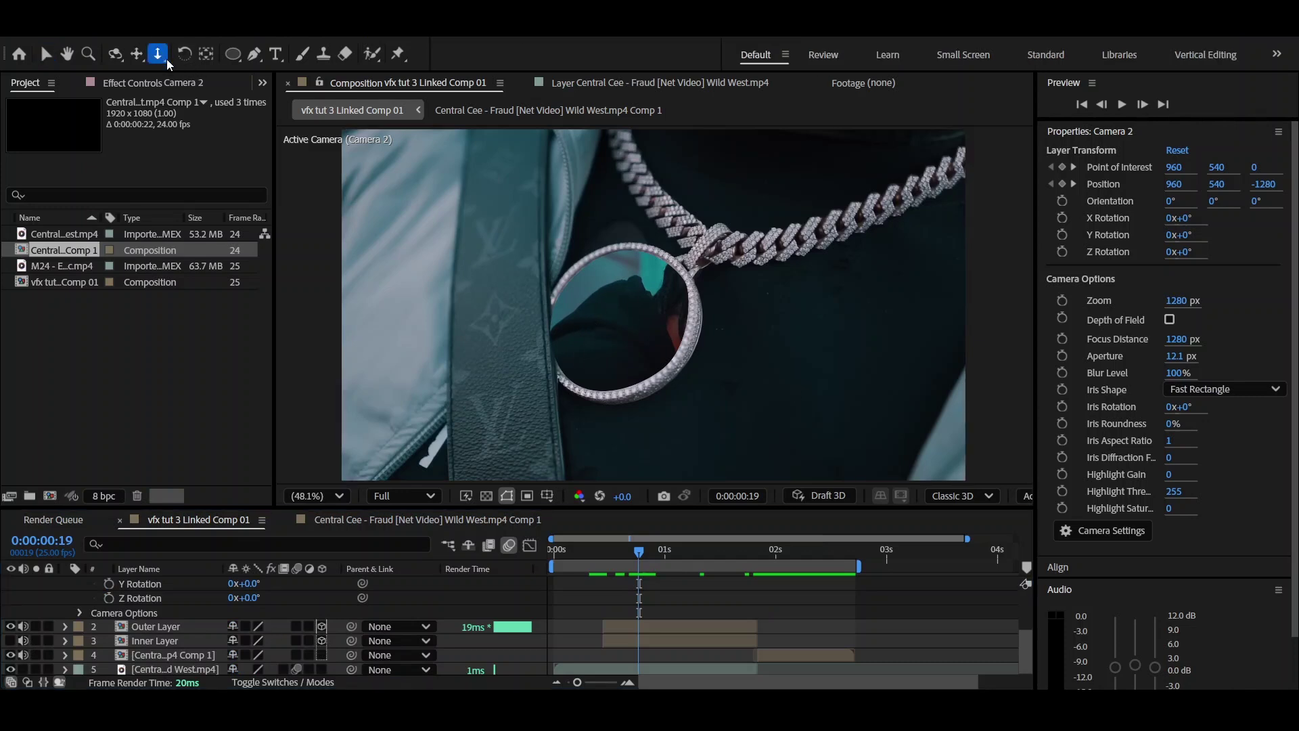
drag(541, 345, 739, 227)
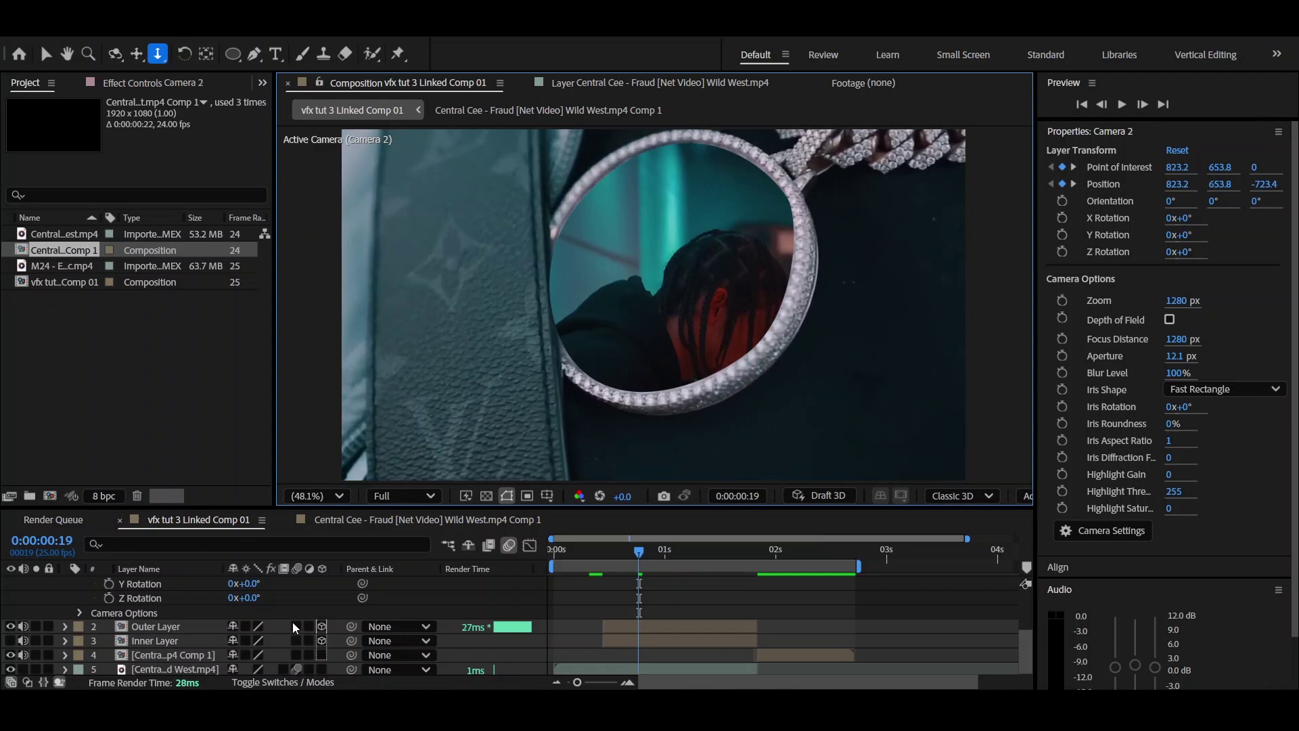
Push the camera through the medallion ring to about 868.6, 602, -159.1 until the ring leaves the frame, and preview the transition
scroll(321, 636, down, 1)
drag(571, 286, 465, 531)
scroll(687, 299, up, 10)
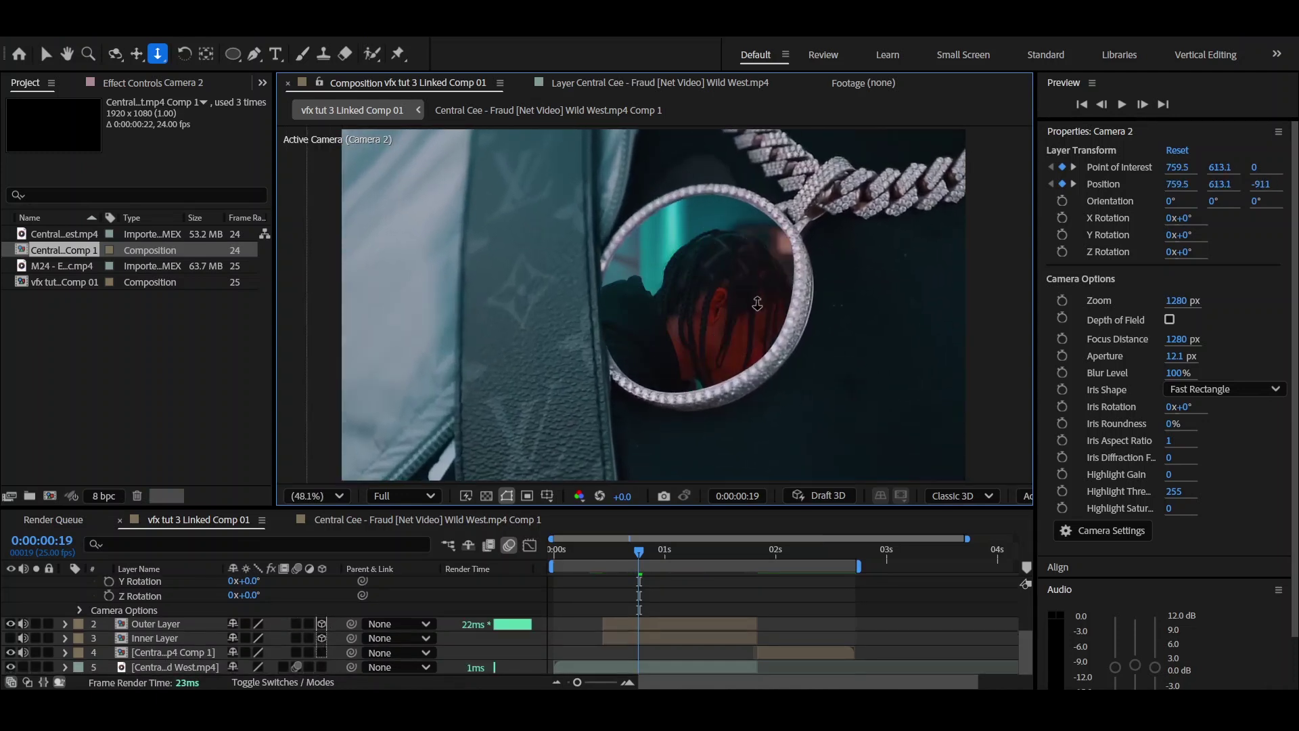
drag(839, 277, 854, 224)
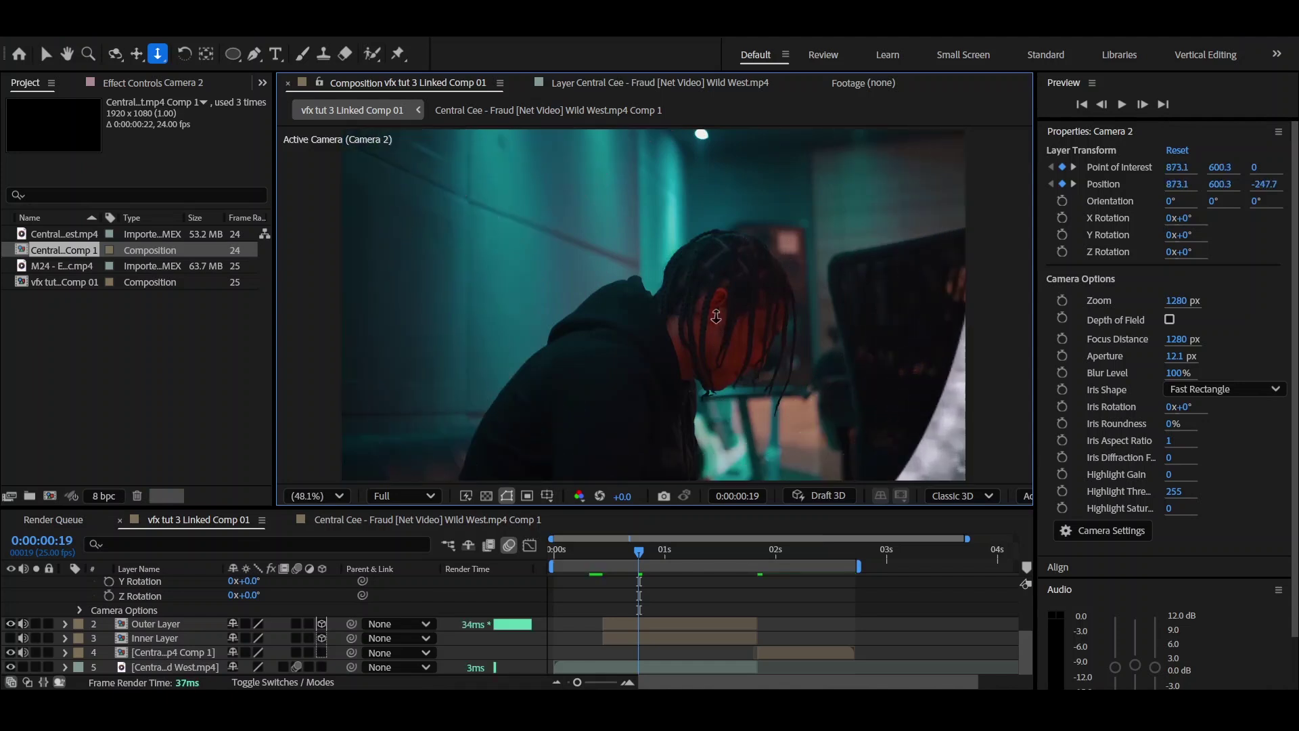
scroll(711, 319, down, 2)
drag(629, 310, 619, 279)
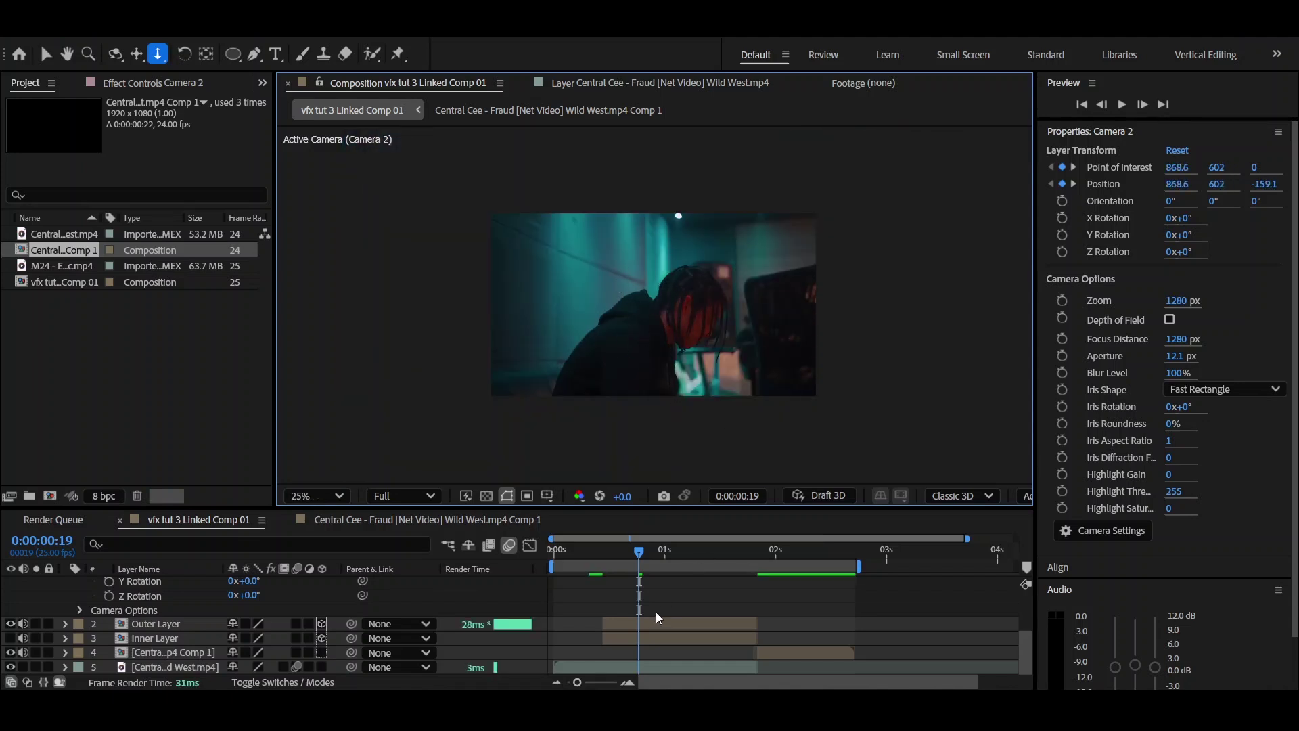
scroll(657, 617, up, 3)
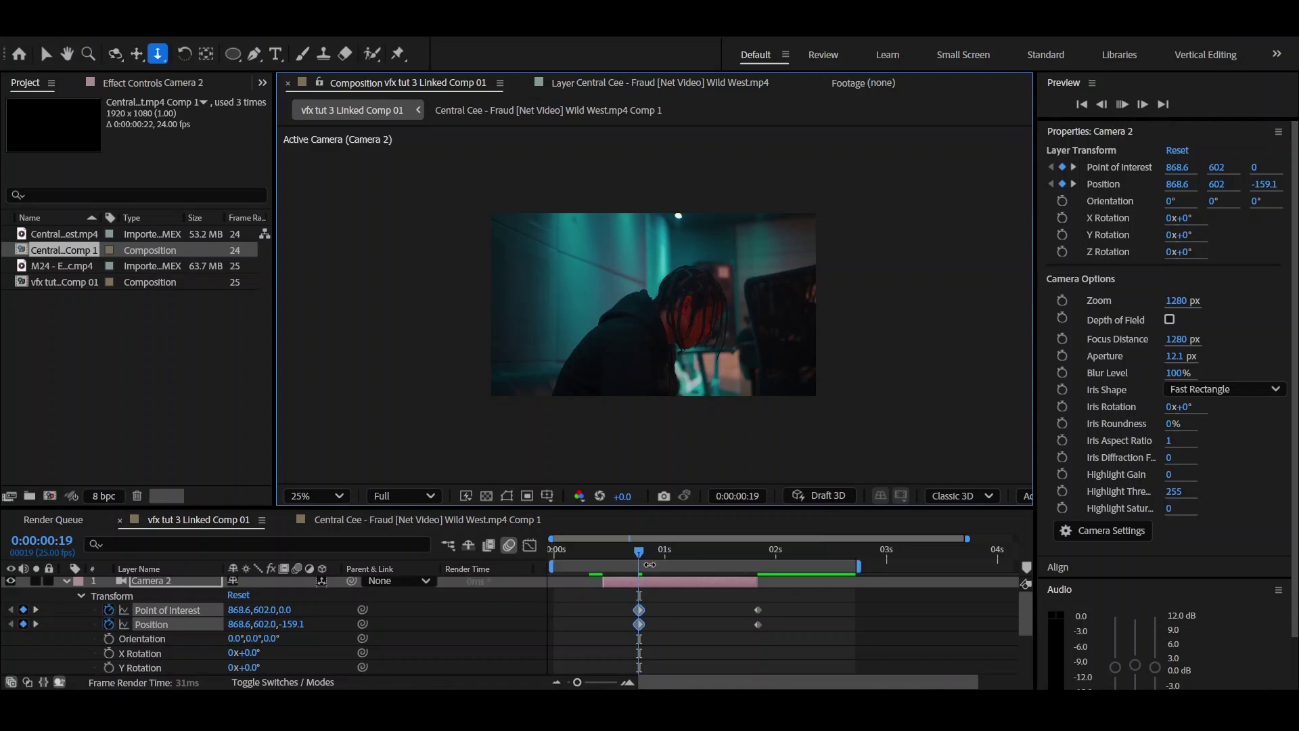
key(space)
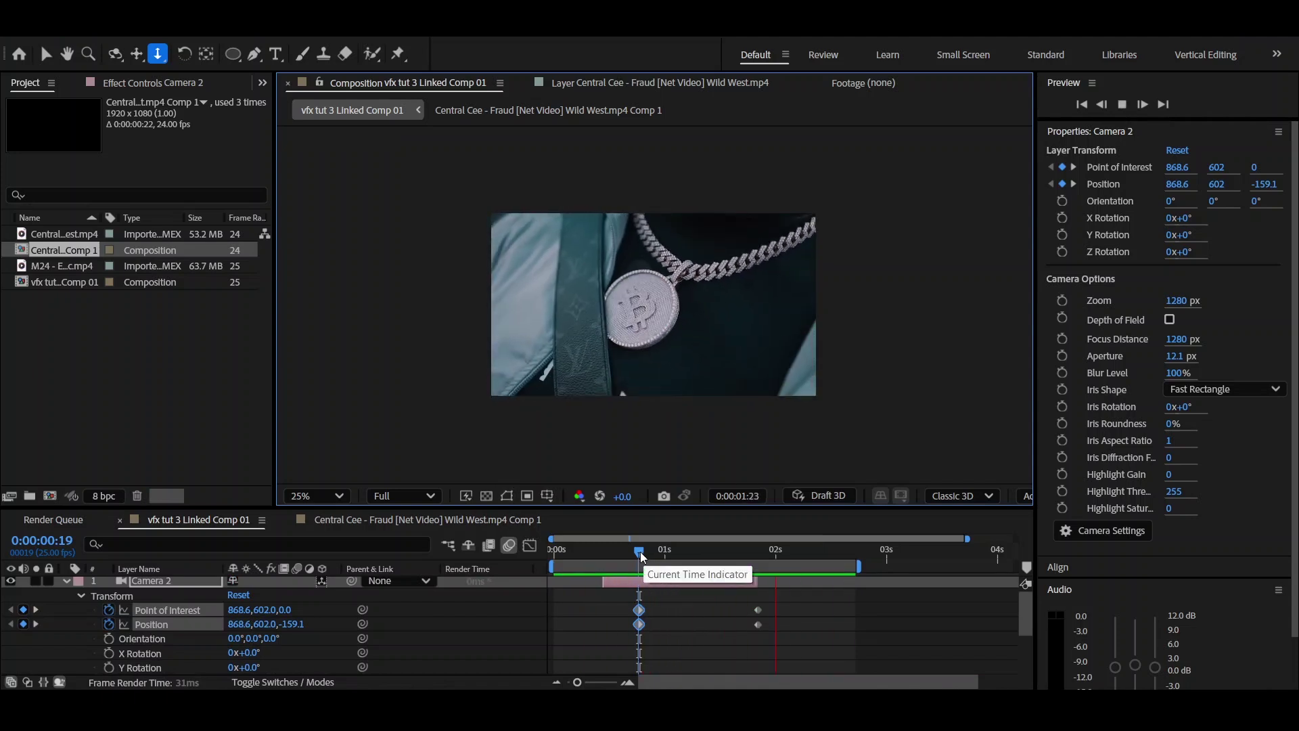
Apply Easy Ease to all Point of Interest and Position keyframes of the camera, and shape their speed graph to peak early
drag(642, 556, 621, 550)
key(v)
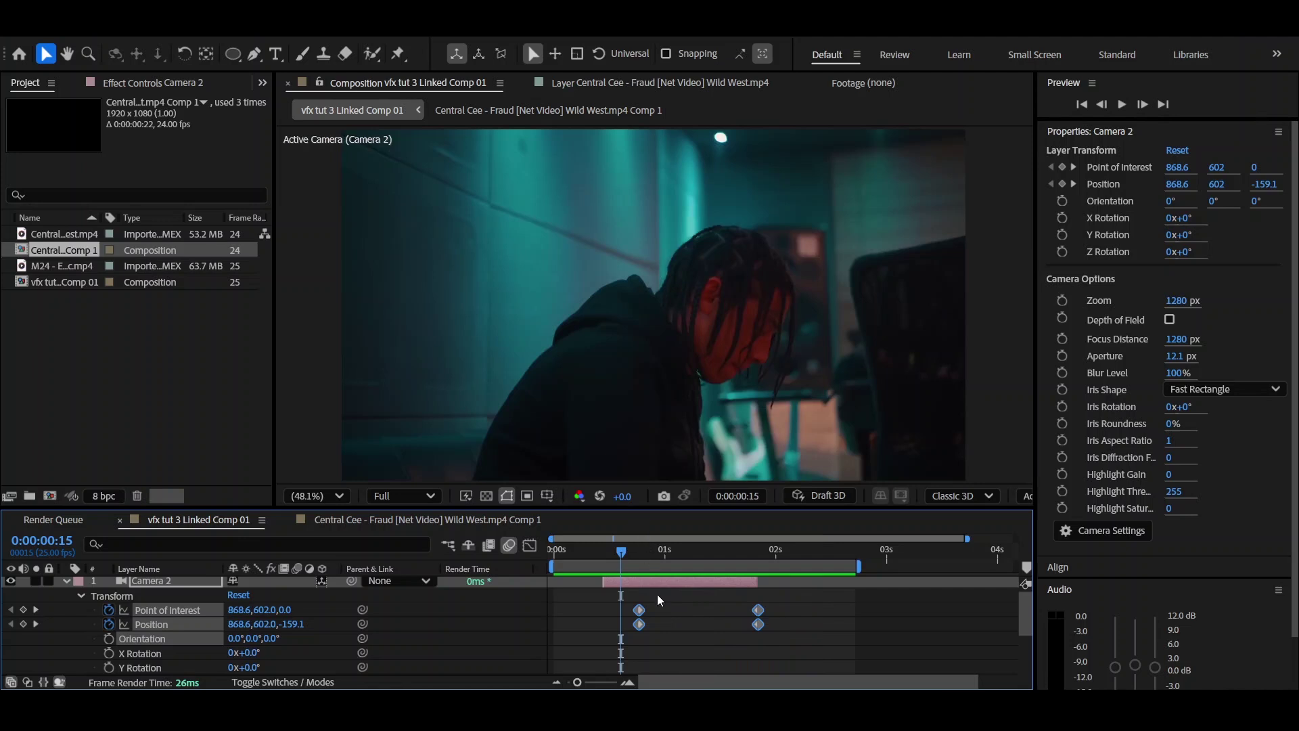
key(F9)
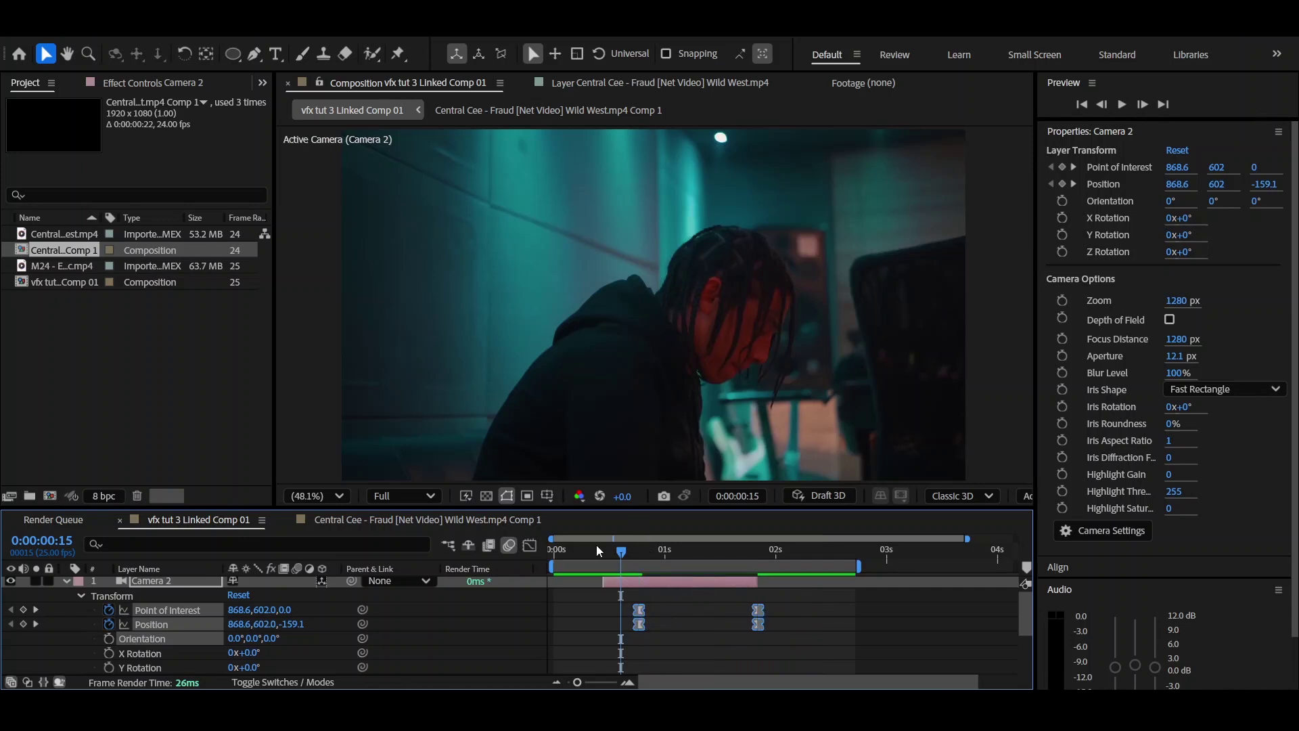
click(530, 545)
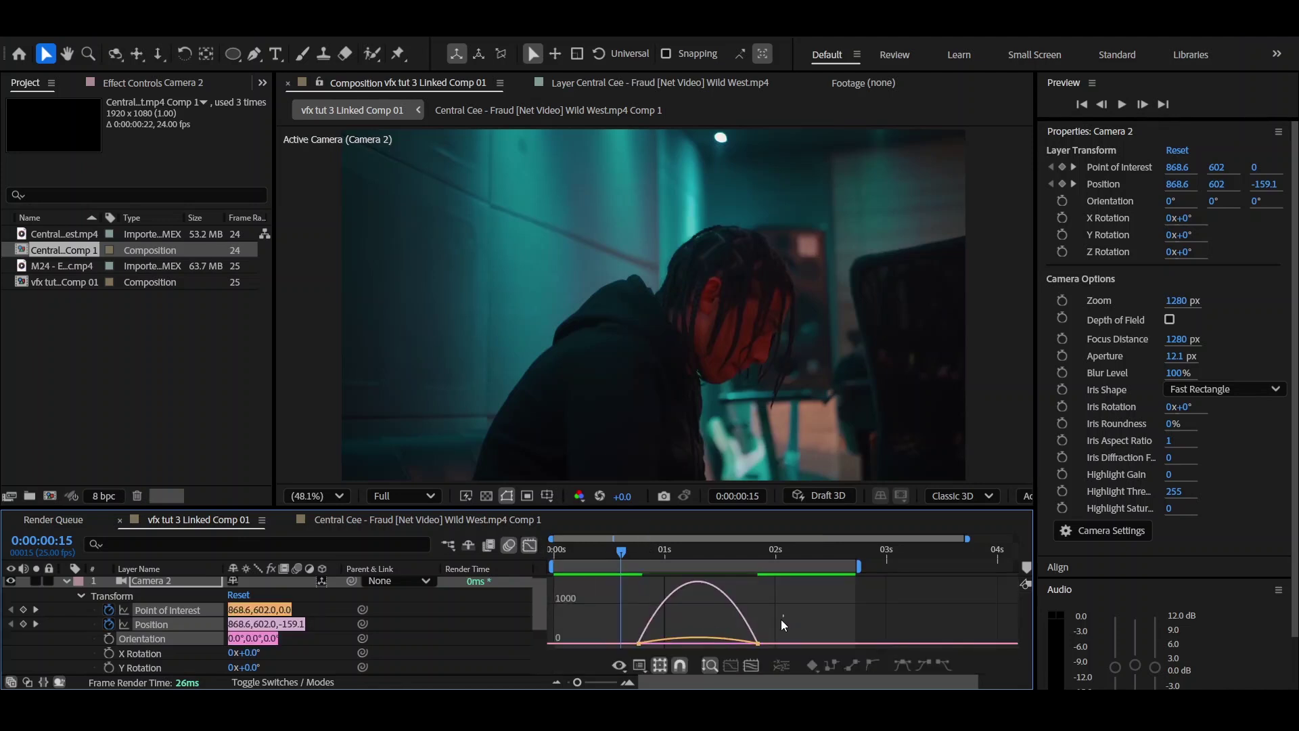
drag(781, 619, 708, 640)
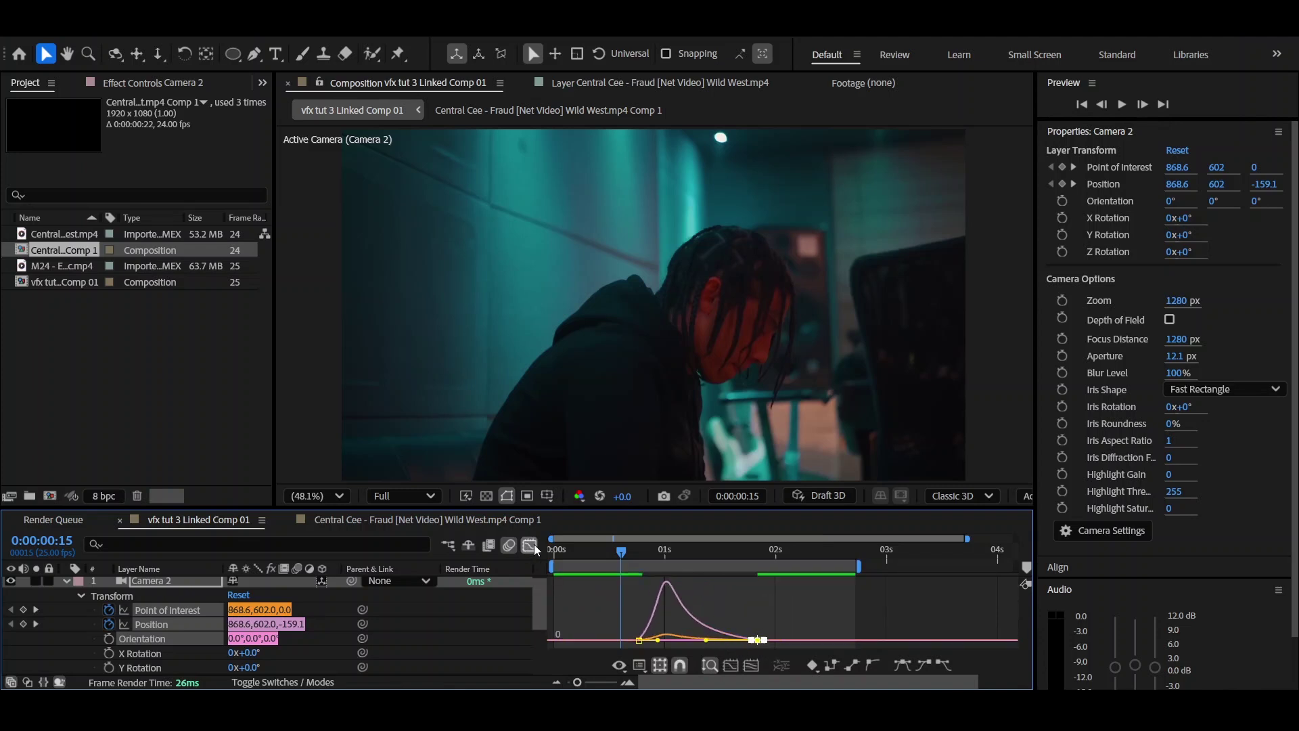
Slightly shorten the ending keyframes' influence in the speed graph, and preview the camera move from 0:00:00:08
right_click(823, 599)
click(785, 592)
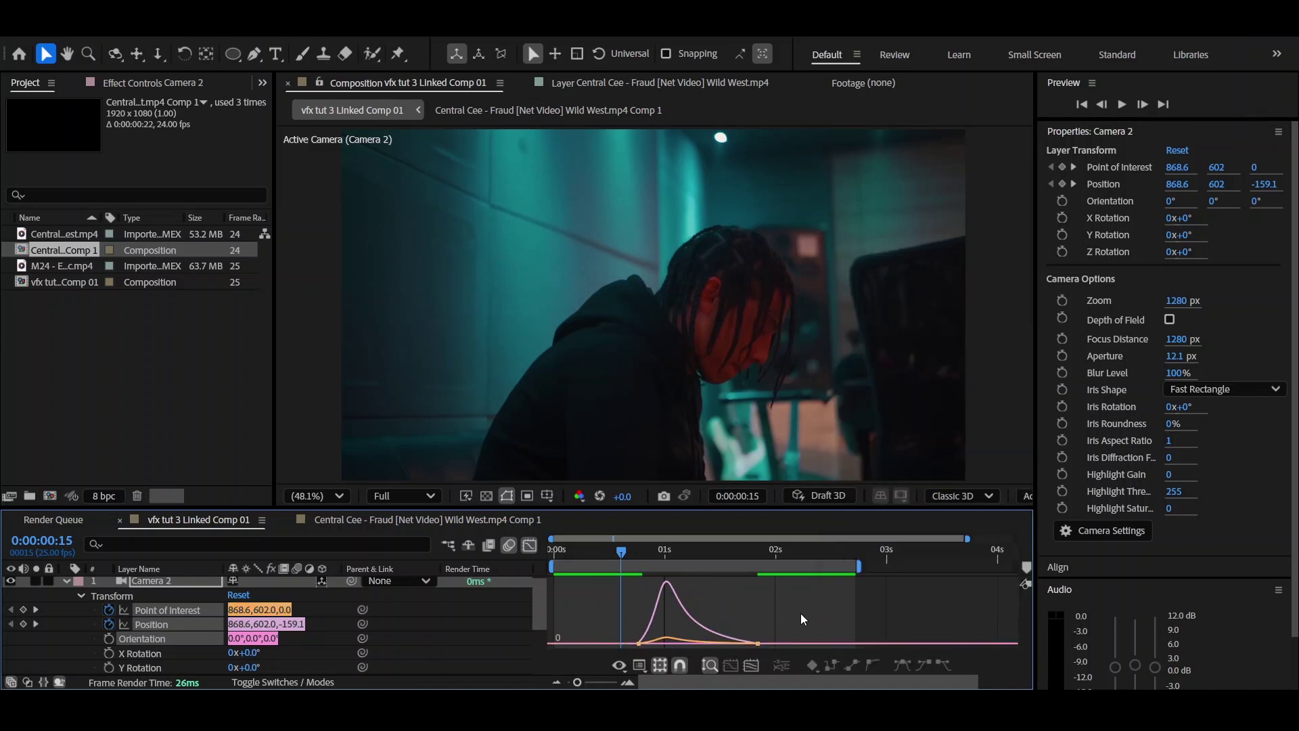
drag(707, 640, 717, 638)
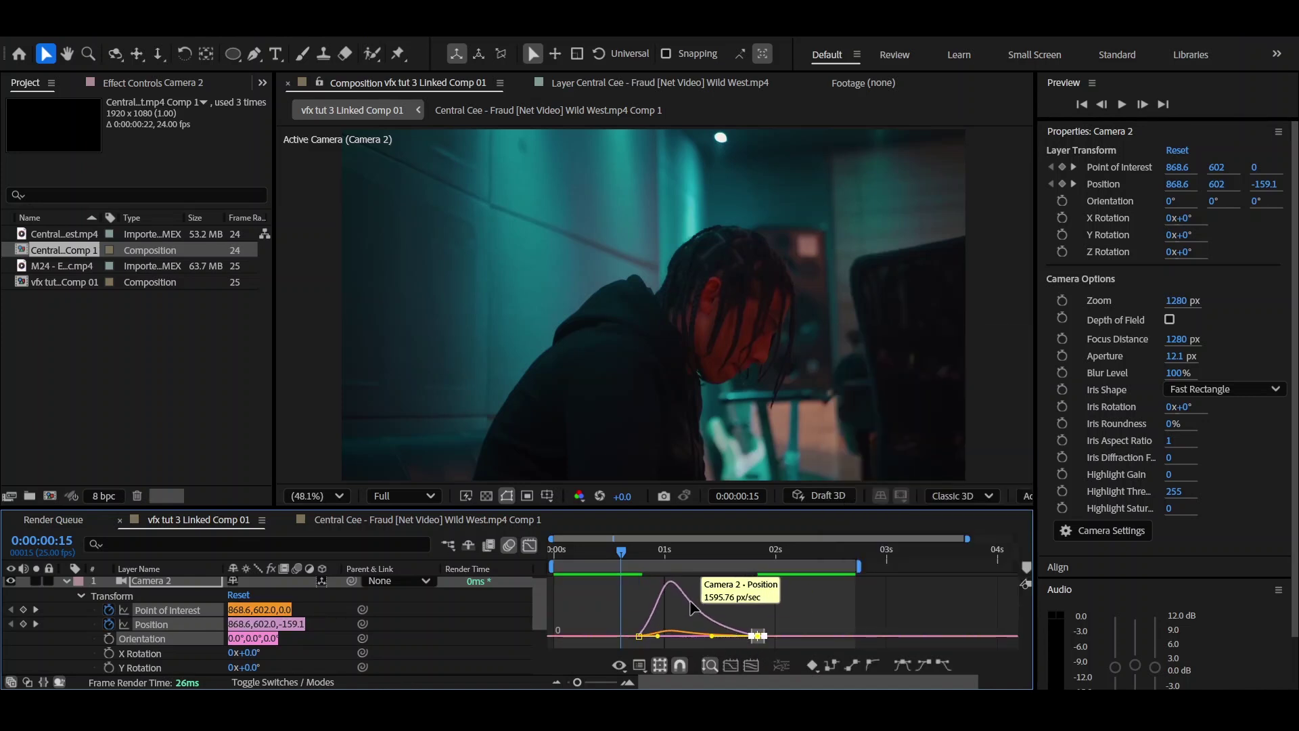
click(530, 545)
click(590, 550)
key(space)
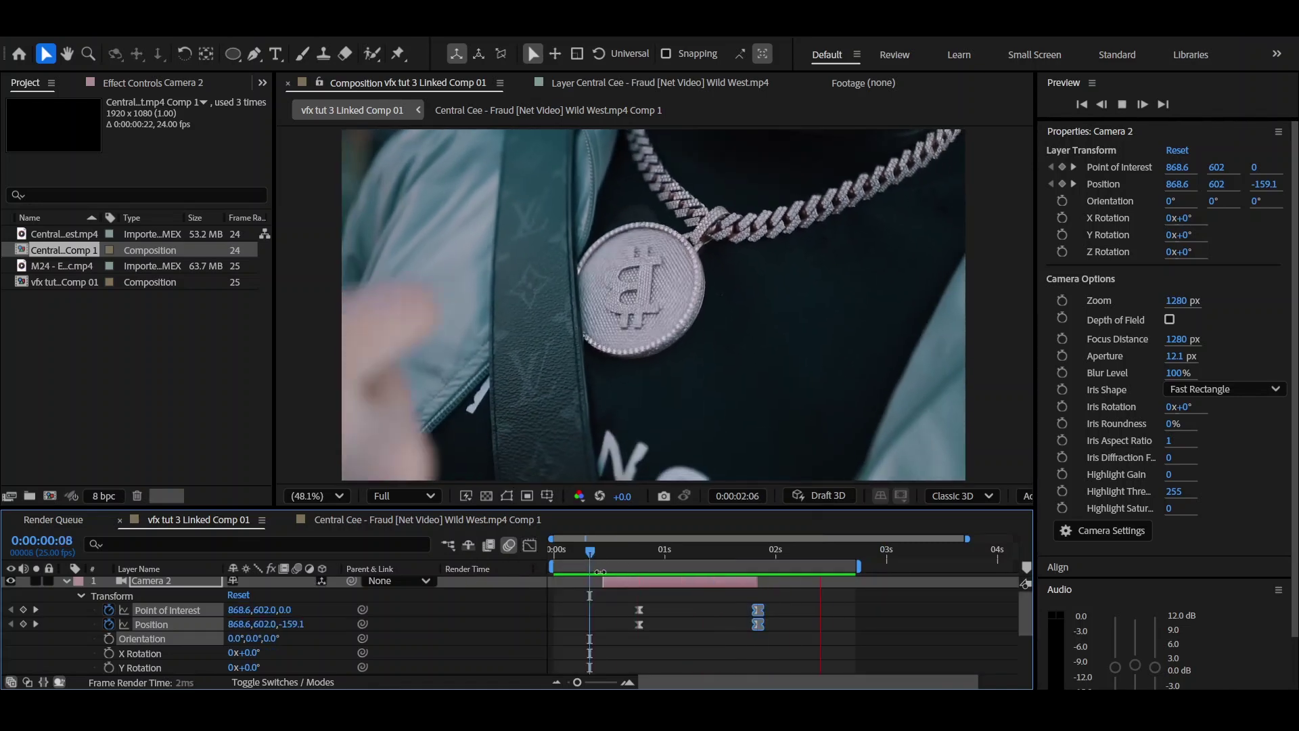
Move the camera's starting Point of Interest and Position keyframes to just after the one-second mark
click(617, 552)
mouse_move(672, 594)
mouse_down()
mouse_move(639, 643)
mouse_move(683, 626)
mouse_move(683, 613)
mouse_up()
scroll(691, 610, down, 1)
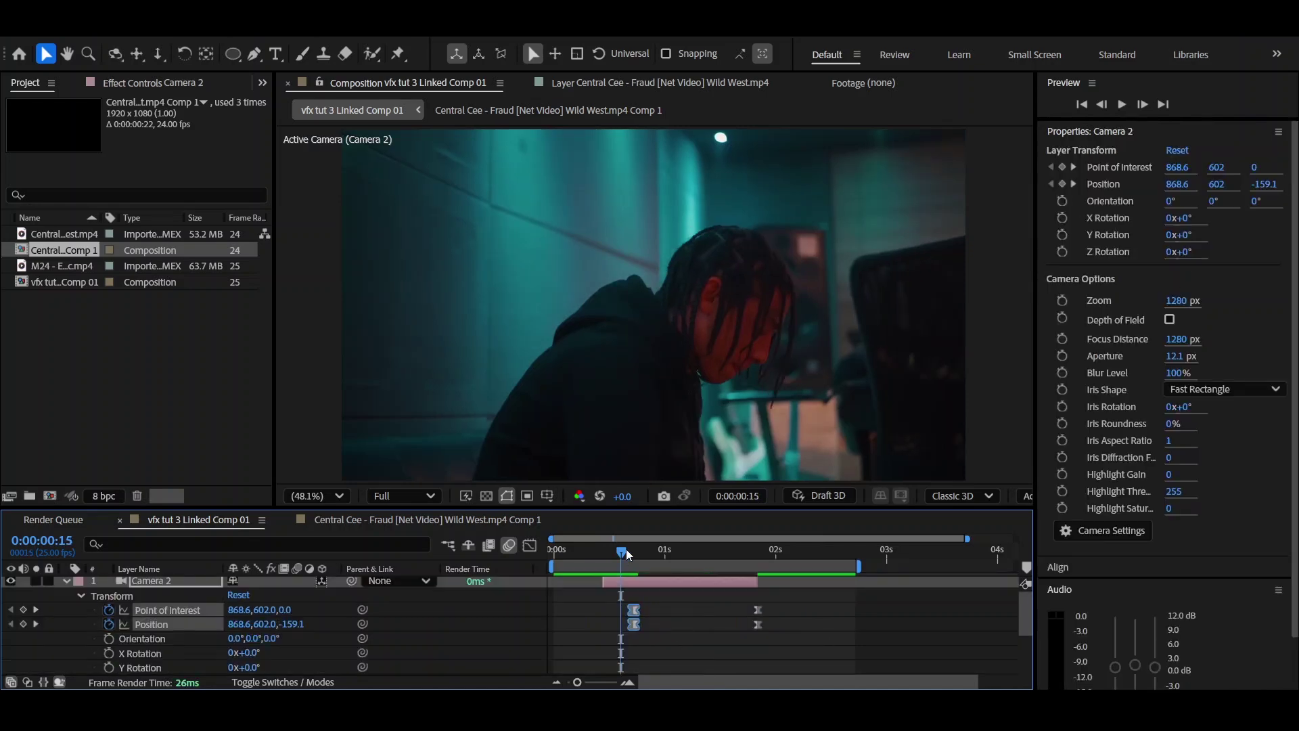
drag(627, 554, 677, 609)
scroll(651, 610, down, 3)
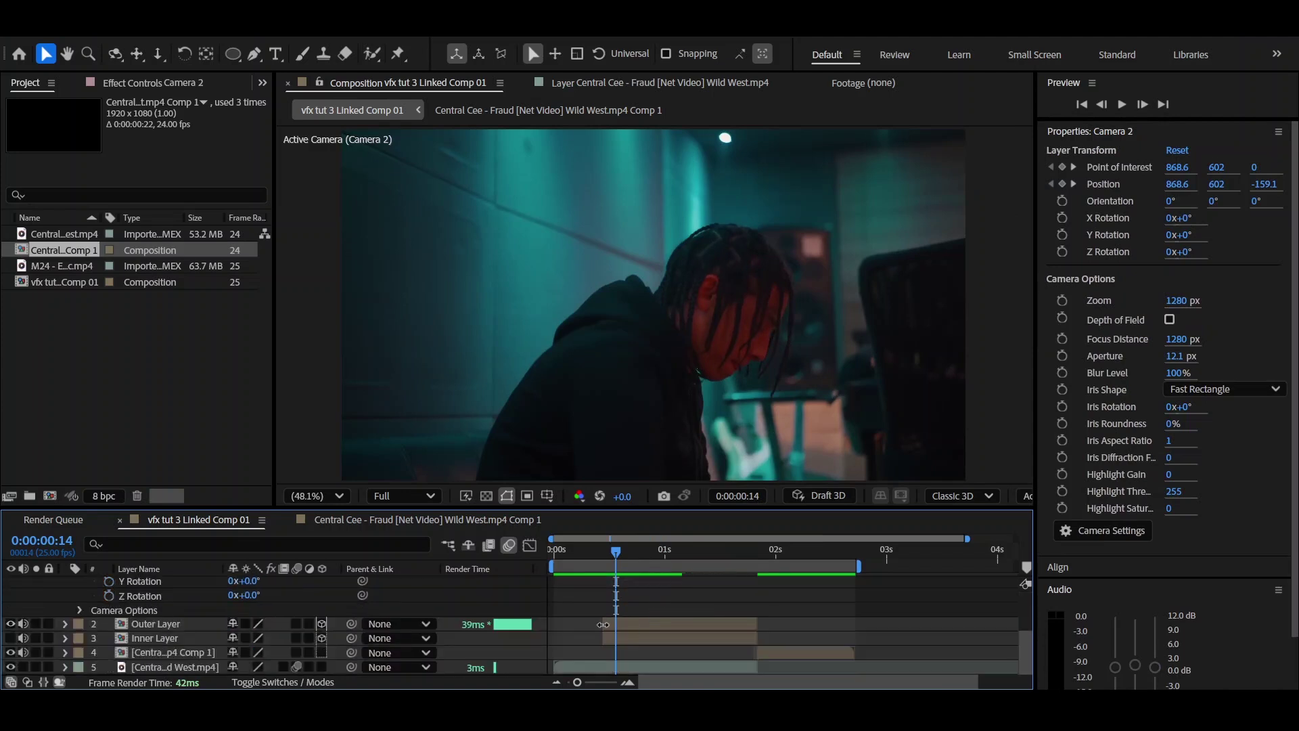
Scrub to 0:00:00:23 and preview the pull-out through the medallion with the retimed keyframes
click(569, 620)
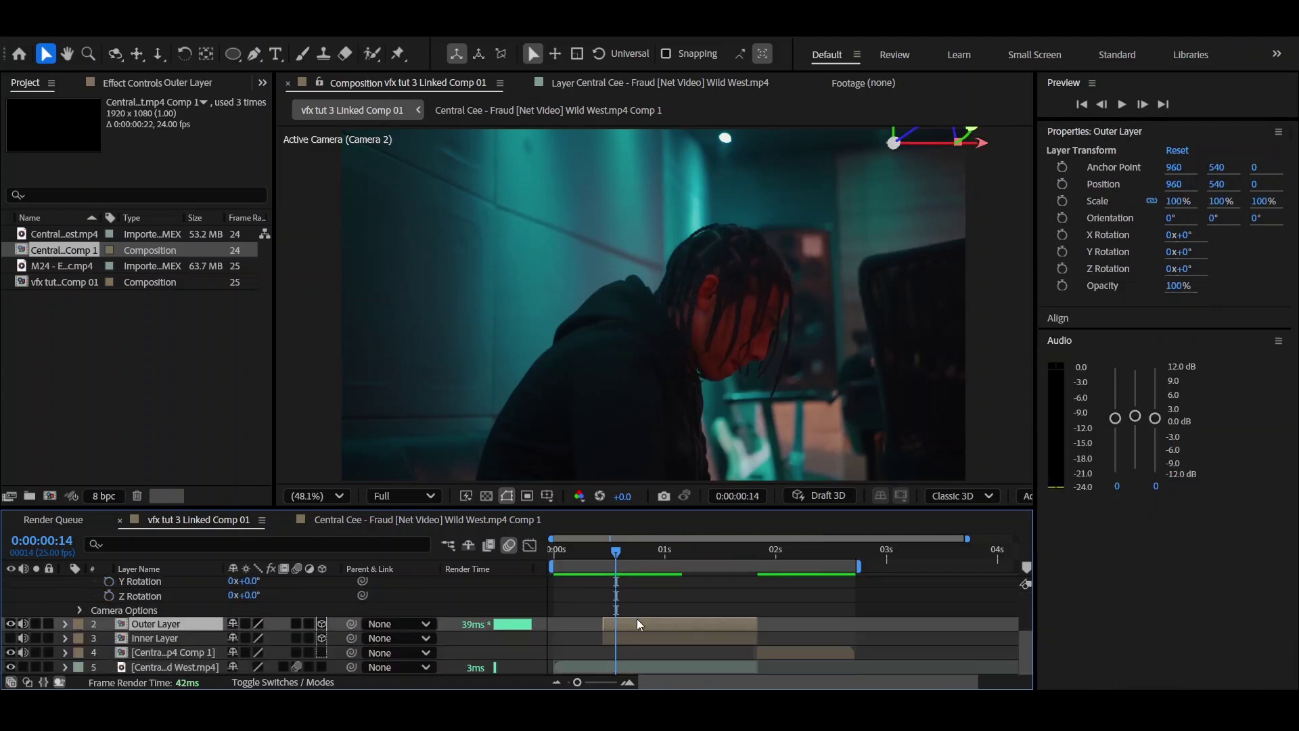
scroll(658, 599, up, 3)
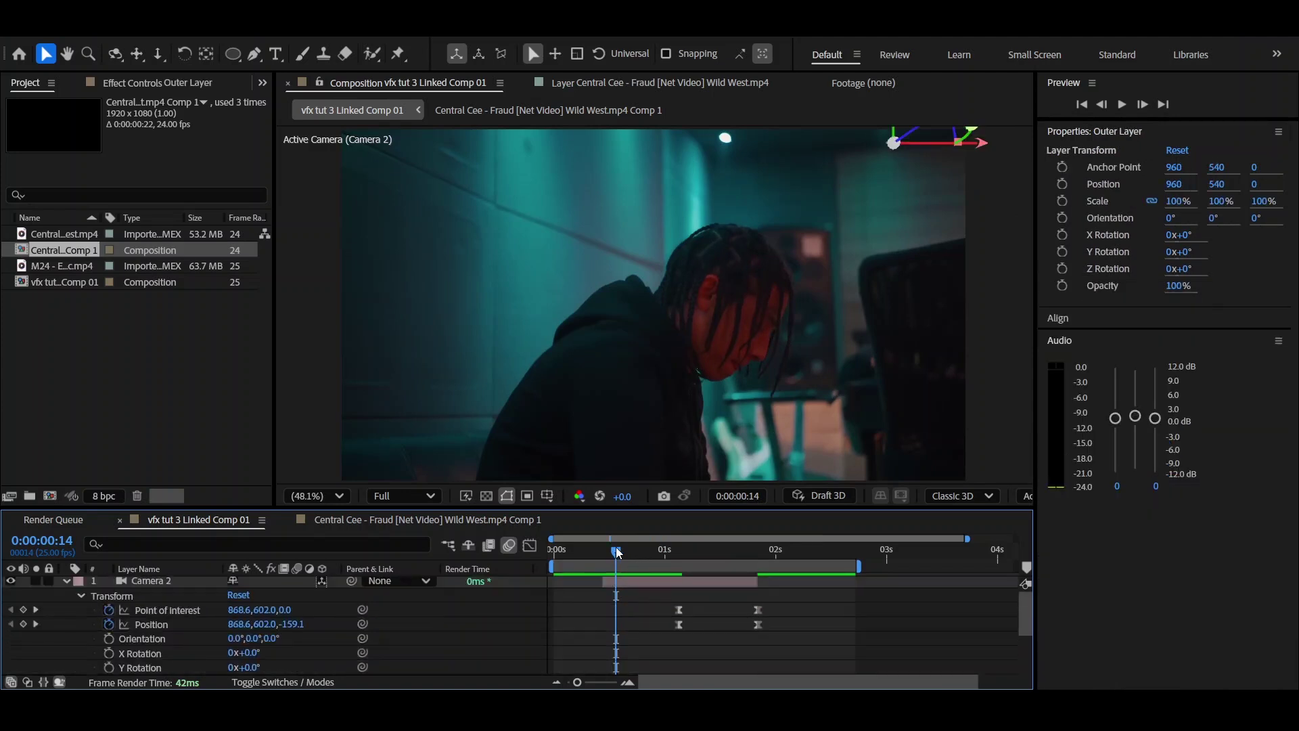
drag(615, 551, 643, 568)
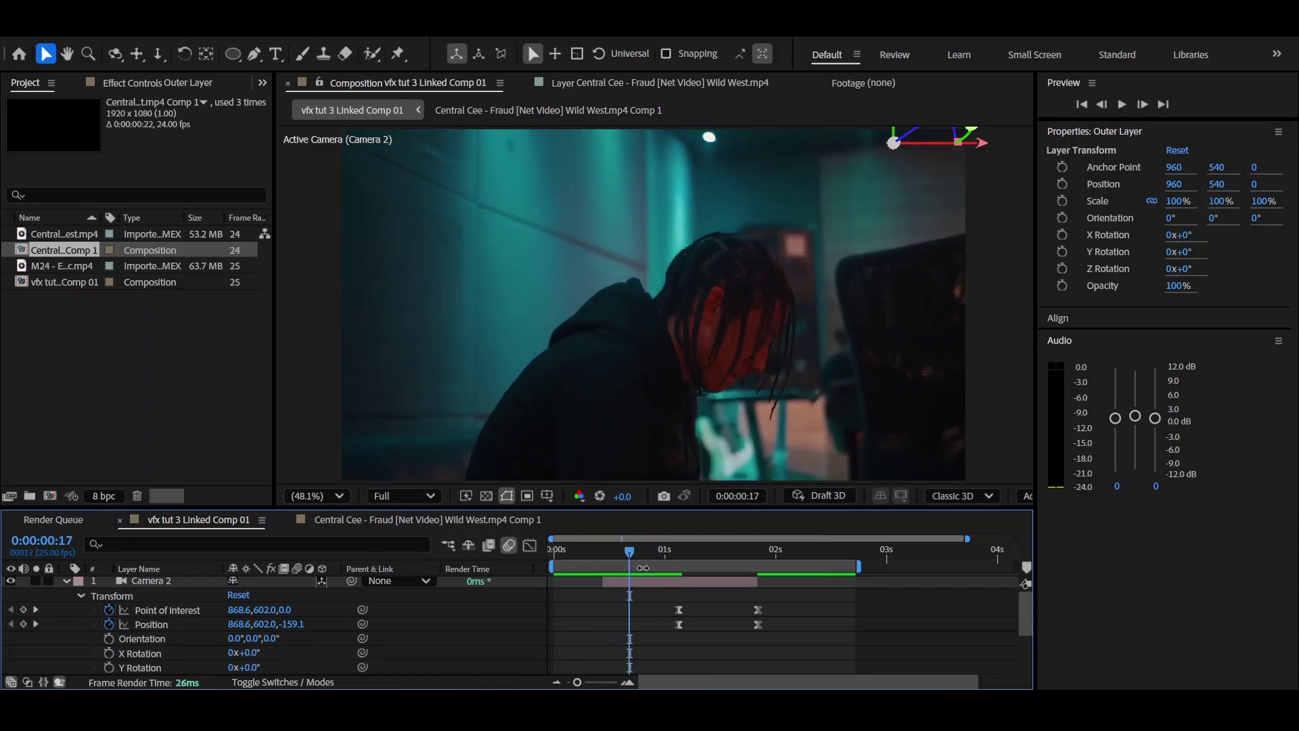
key(space)
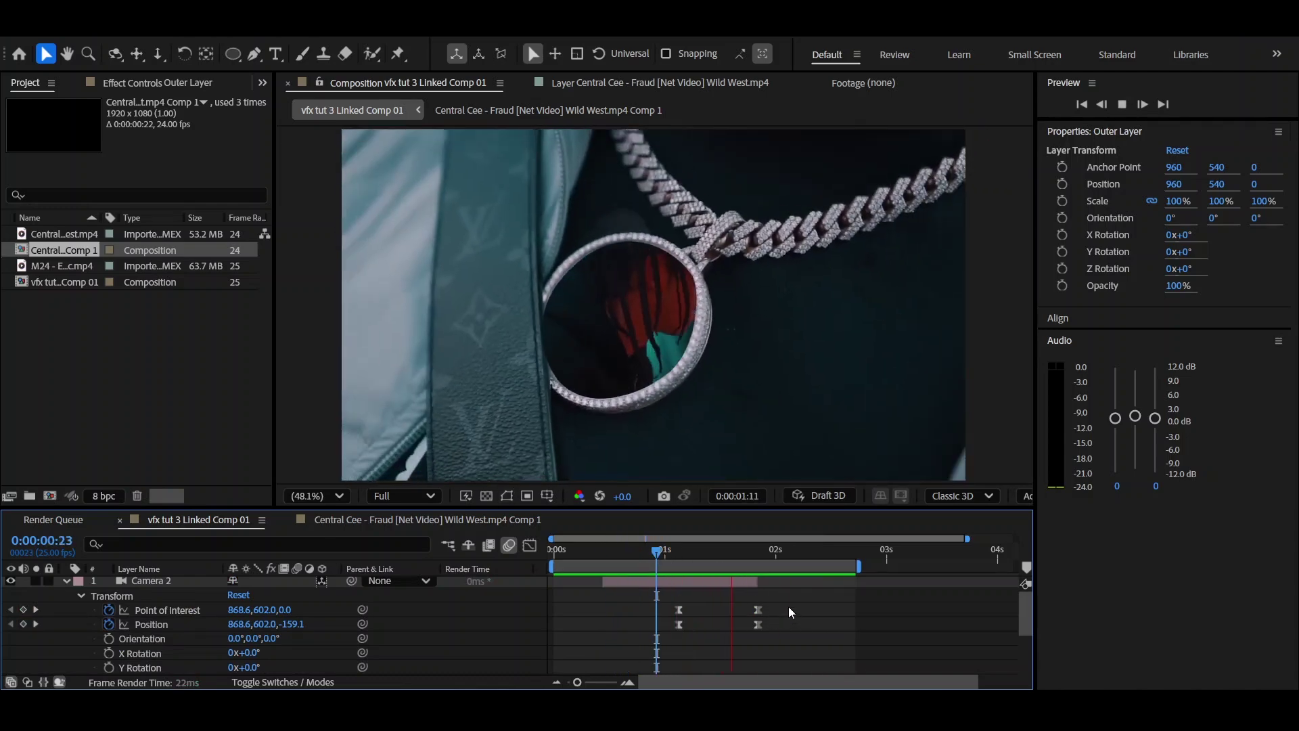
Reduce the influence of the camera's ending Point of Interest and Position keyframes to about 54% in the speed graph, and preview the move
click(766, 606)
drag(782, 597, 656, 635)
click(530, 544)
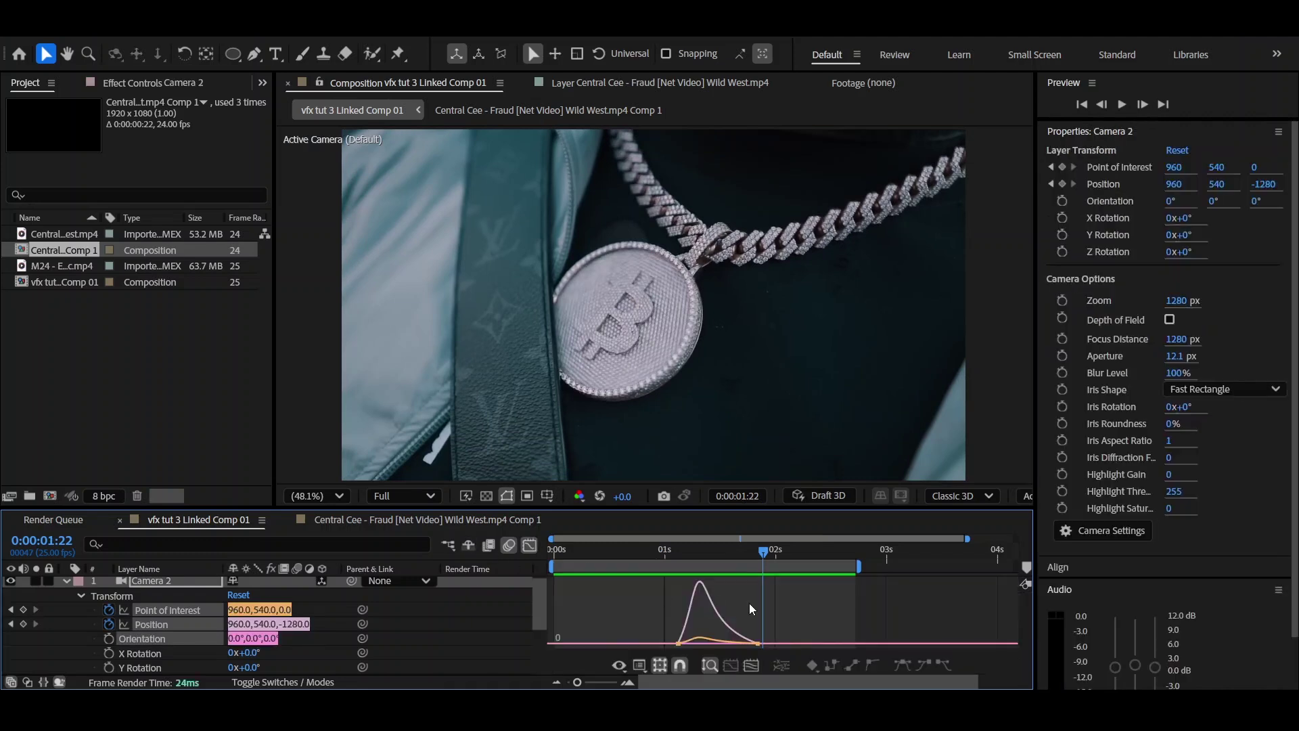
drag(774, 608, 728, 655)
key(F9)
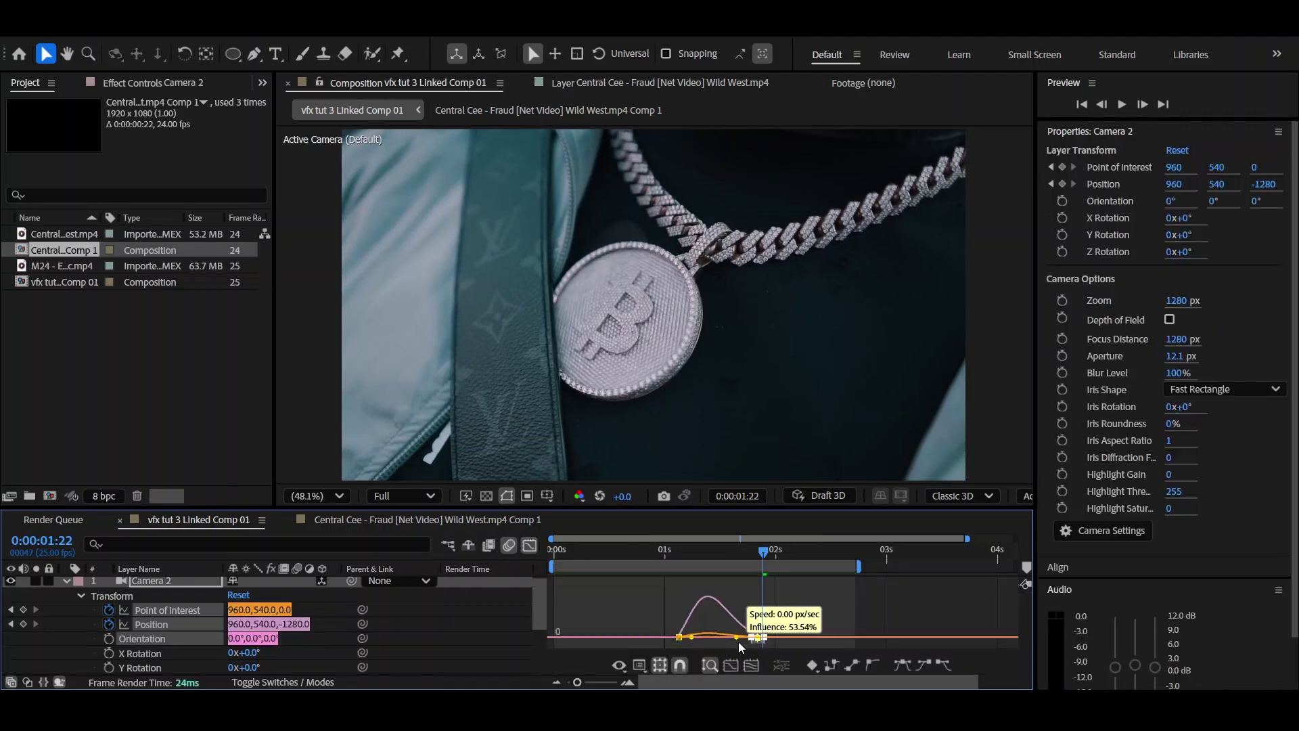
key(shift+F3)
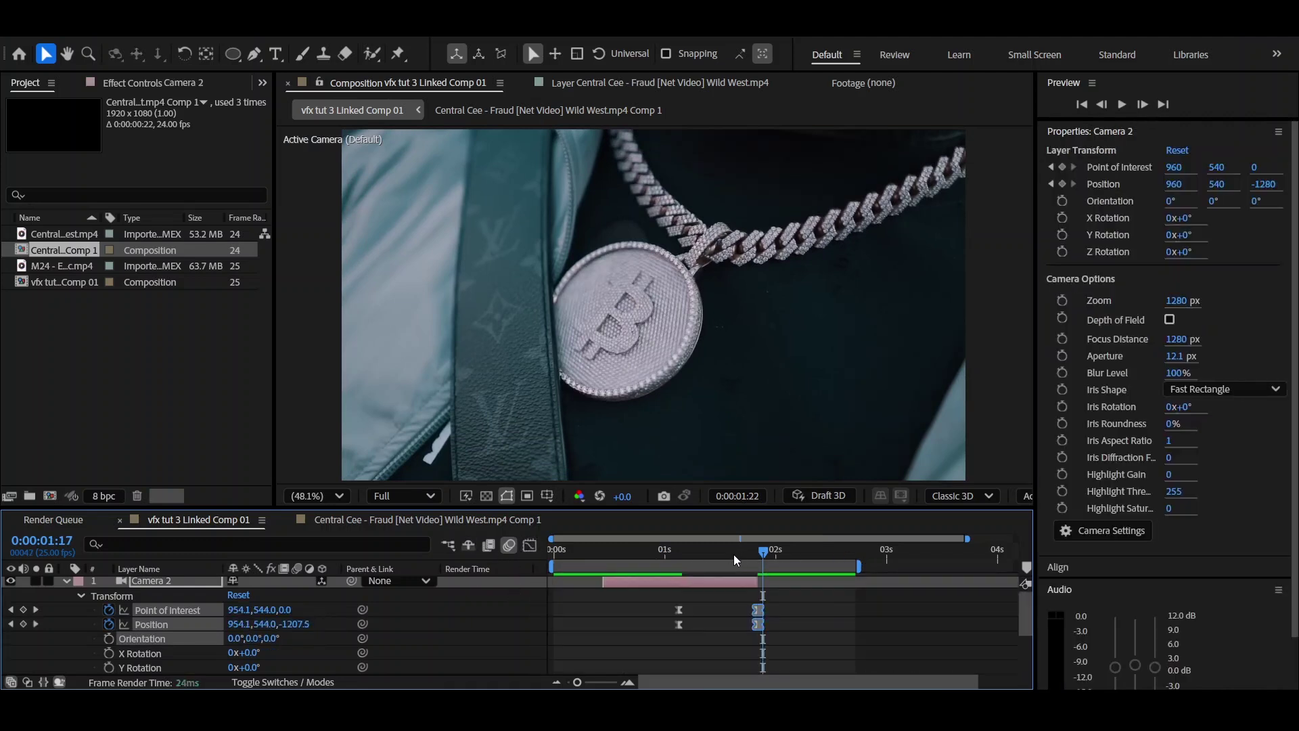
key(space)
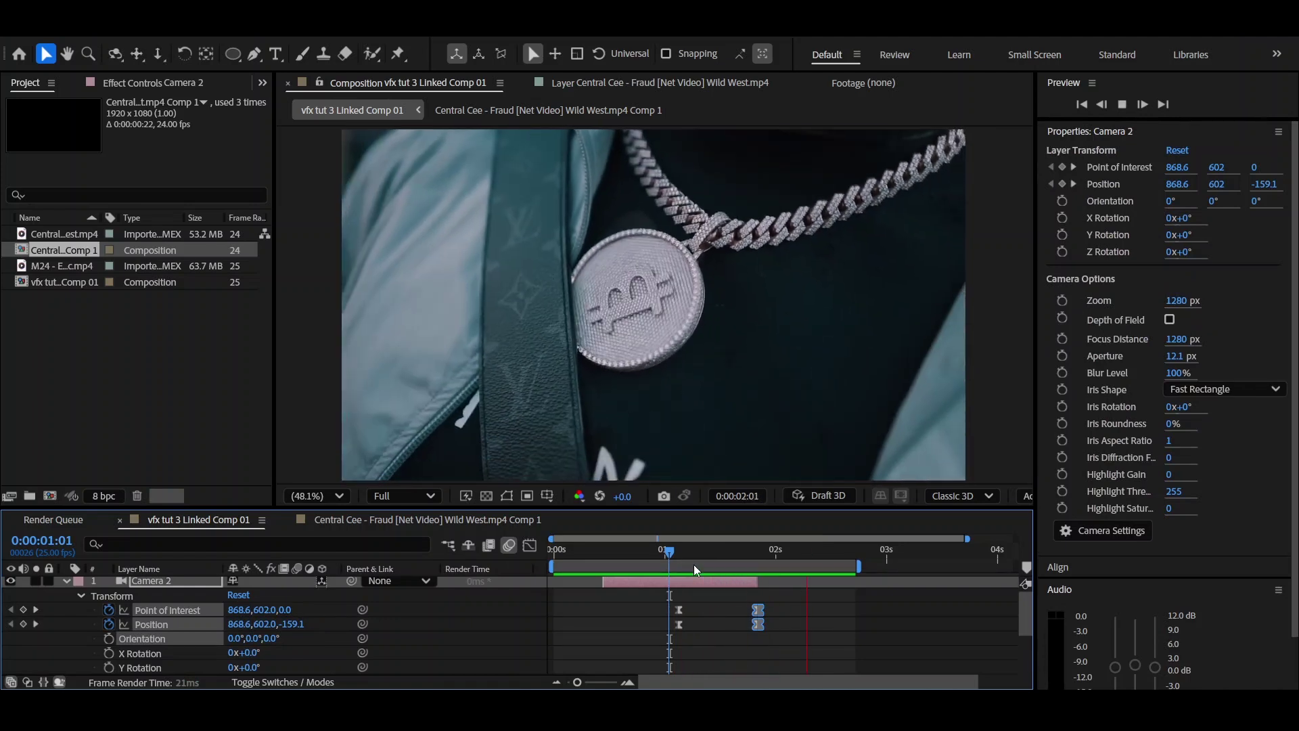
Enable motion blur on the Outer Layer and Inner Layer, and preview the blurred pull-out through the ring
click(673, 553)
scroll(510, 619, down, 3)
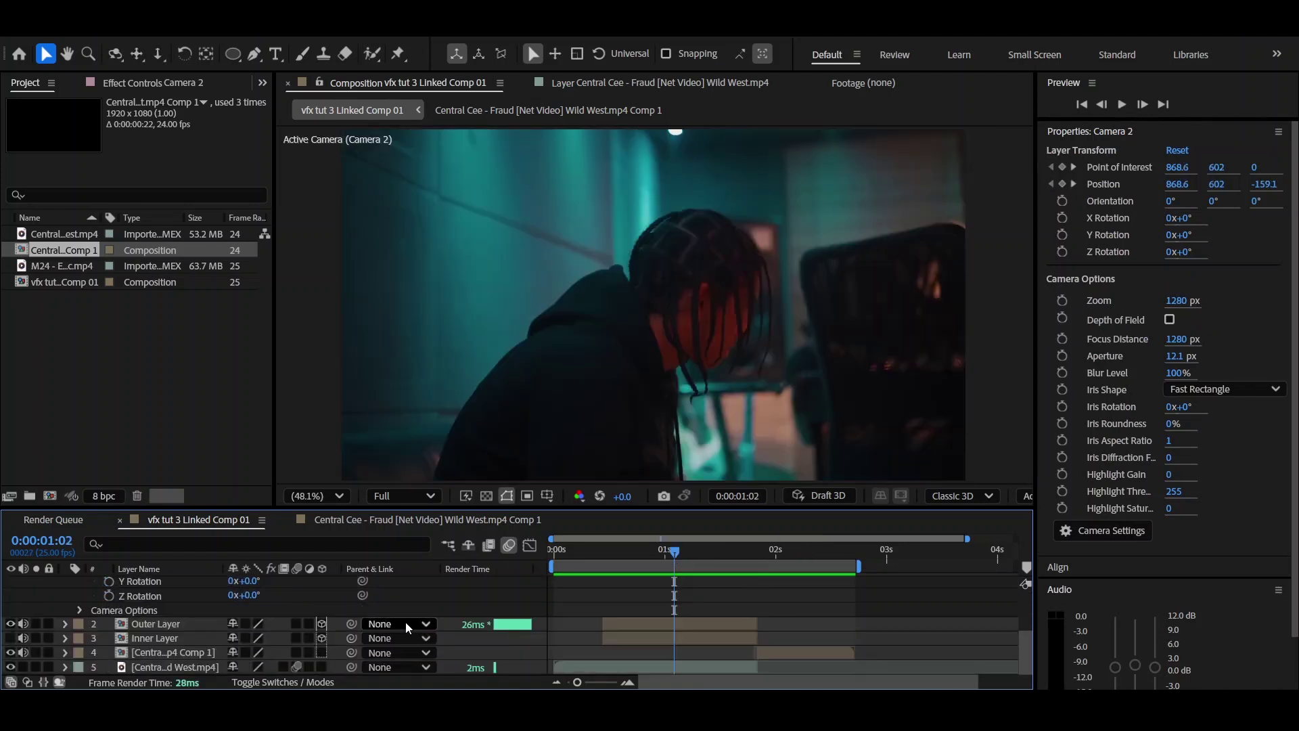
click(300, 623)
click(298, 637)
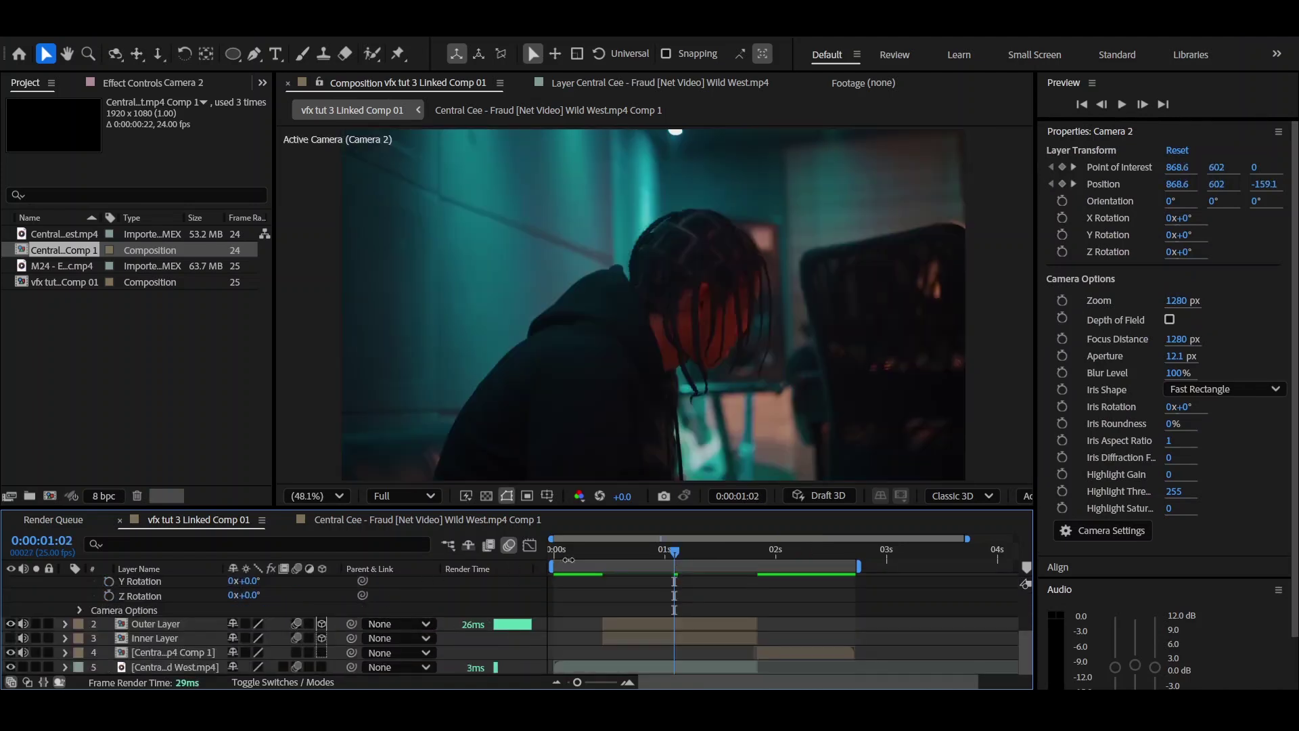
drag(678, 555, 697, 556)
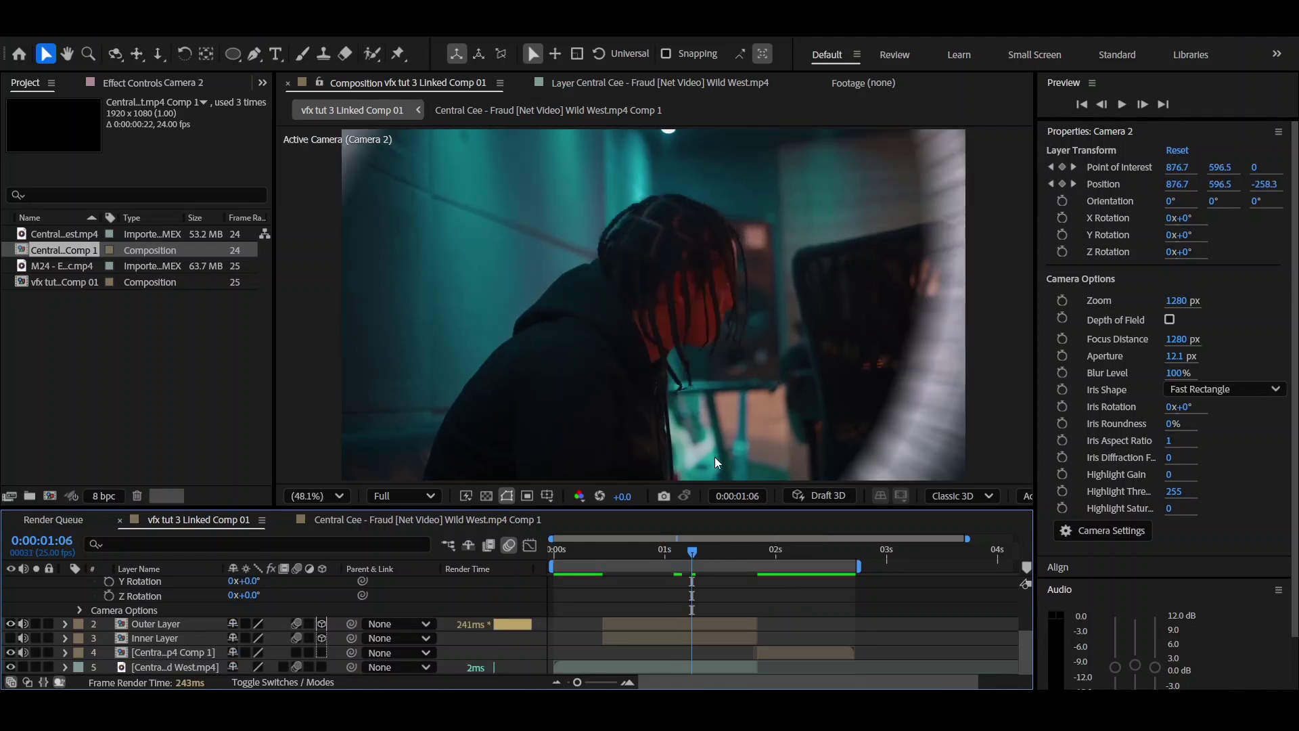
key(space)
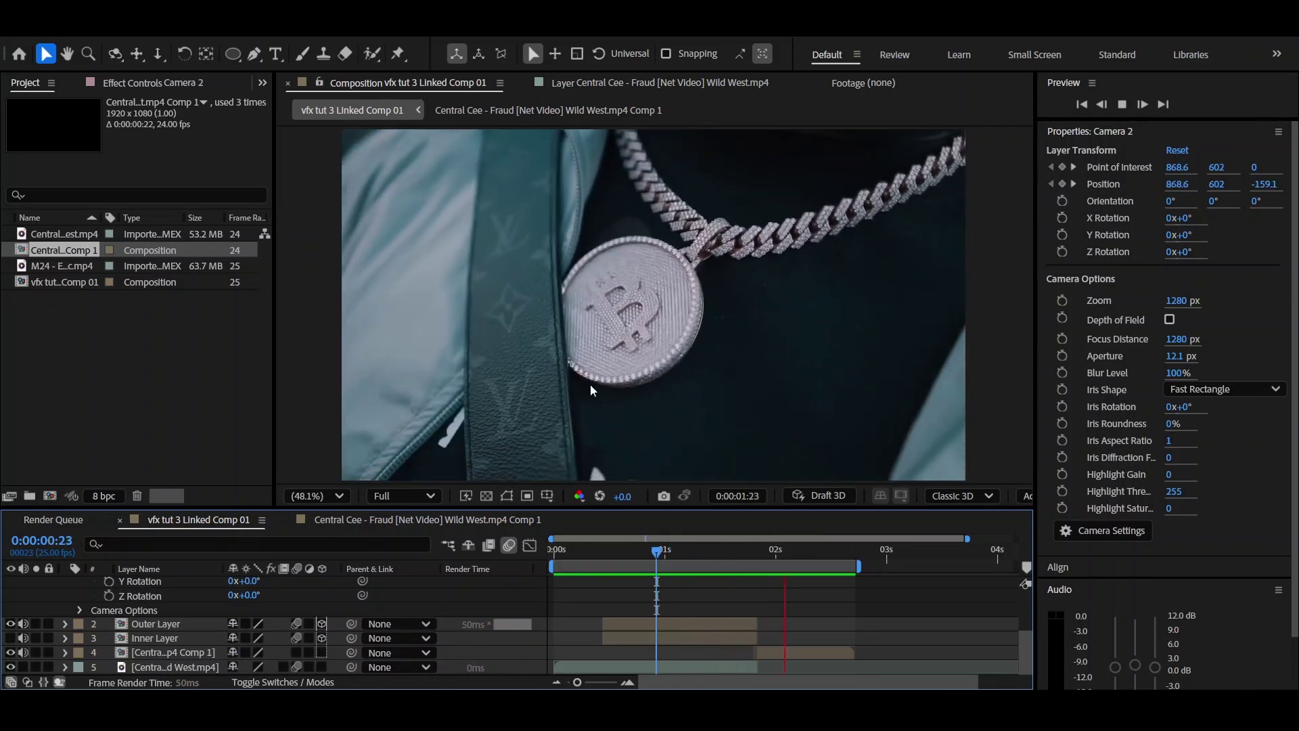
key(space)
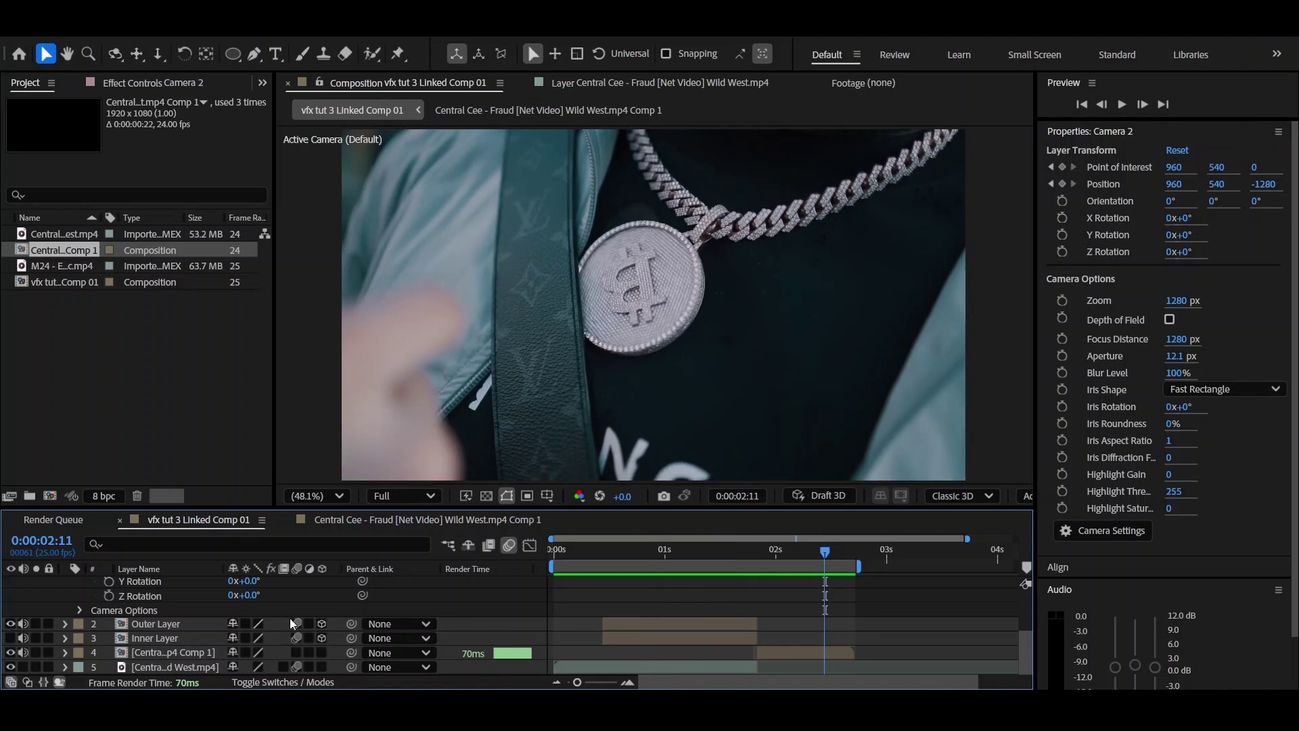
click(656, 552)
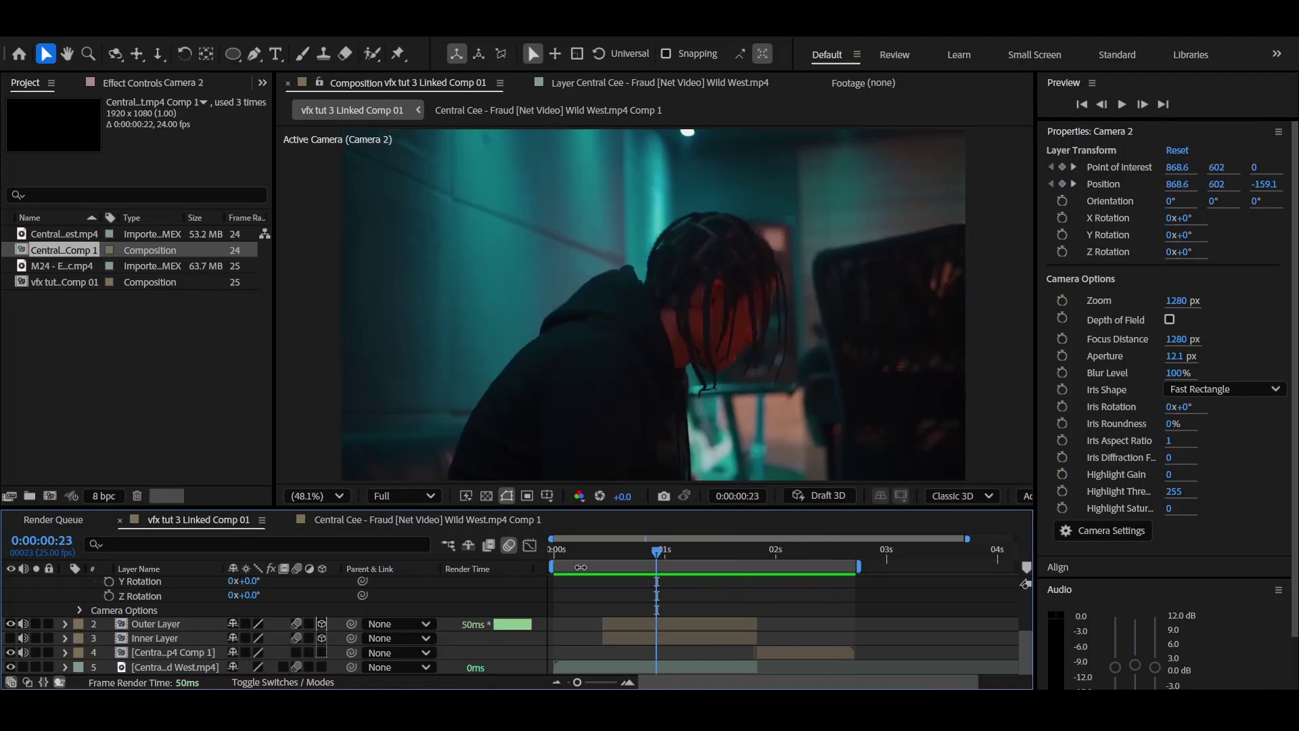
drag(656, 563, 710, 556)
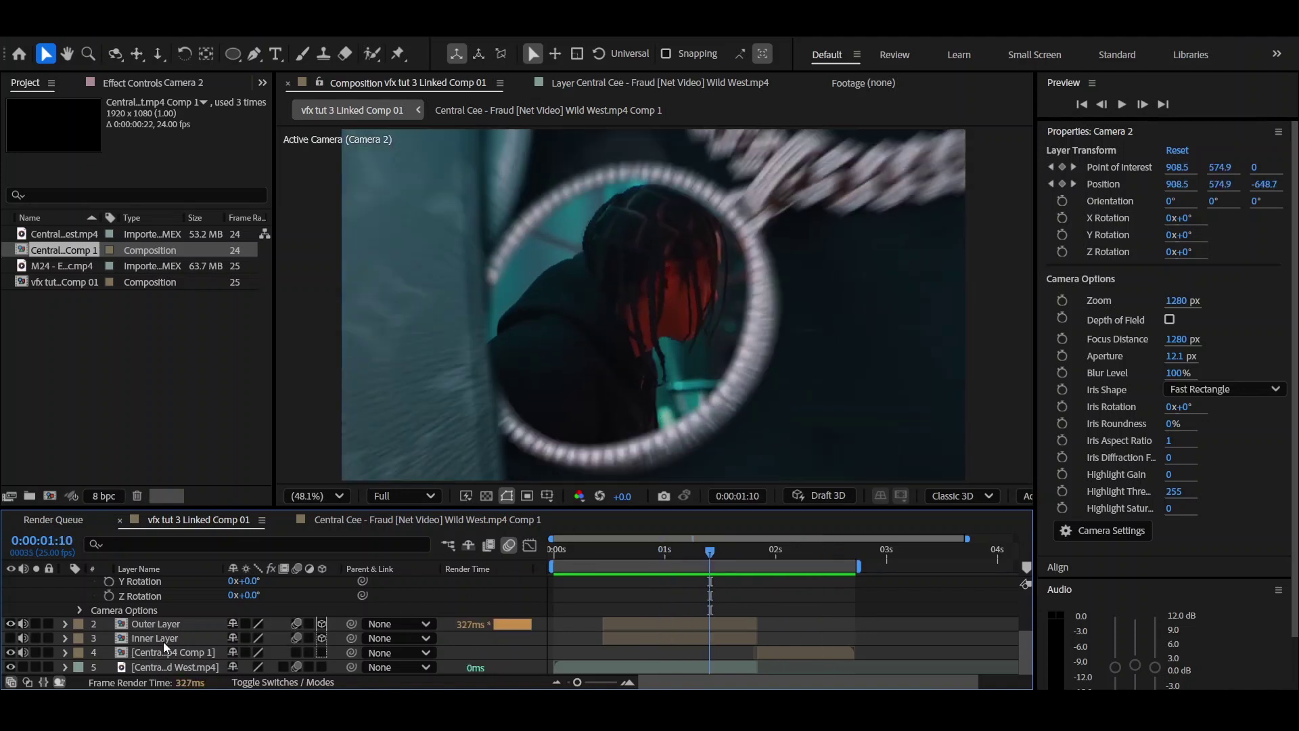
Show the Inner Layer again and add its first Position keyframe at 0:00:01:21
click(10, 638)
drag(619, 550, 756, 559)
click(751, 640)
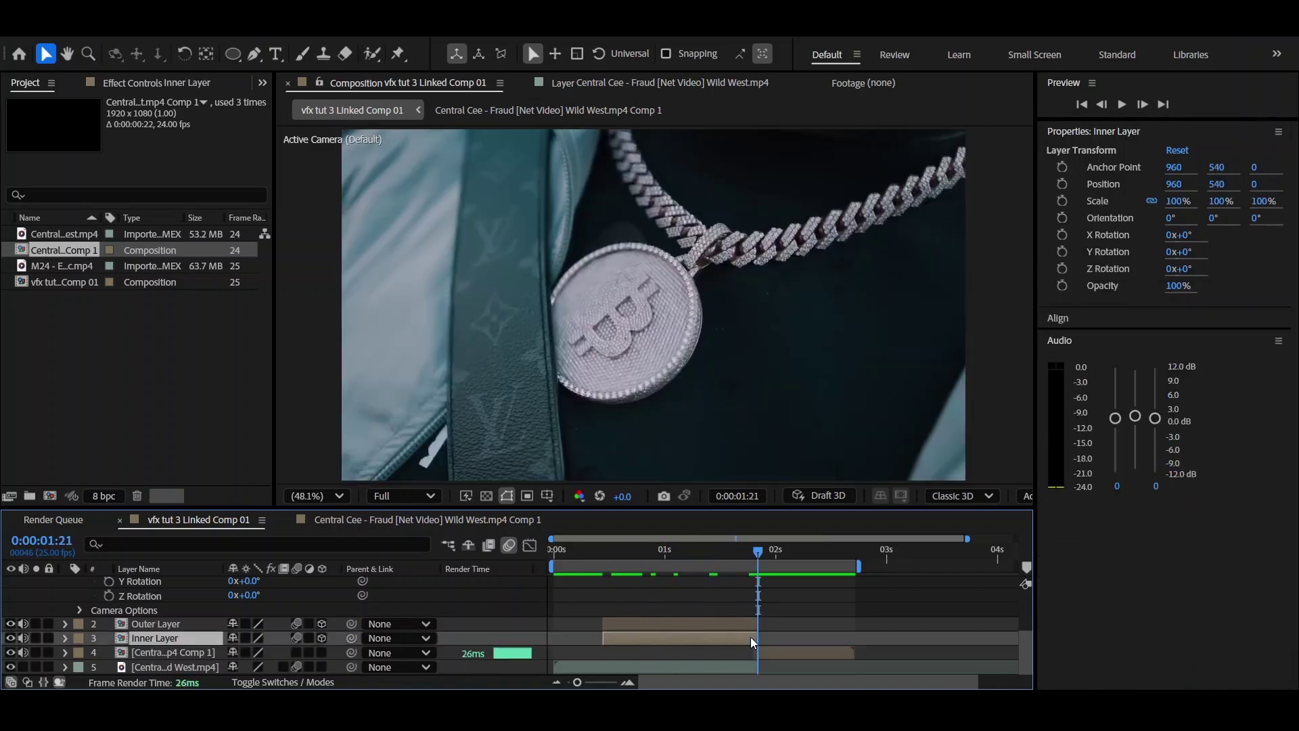
key(p)
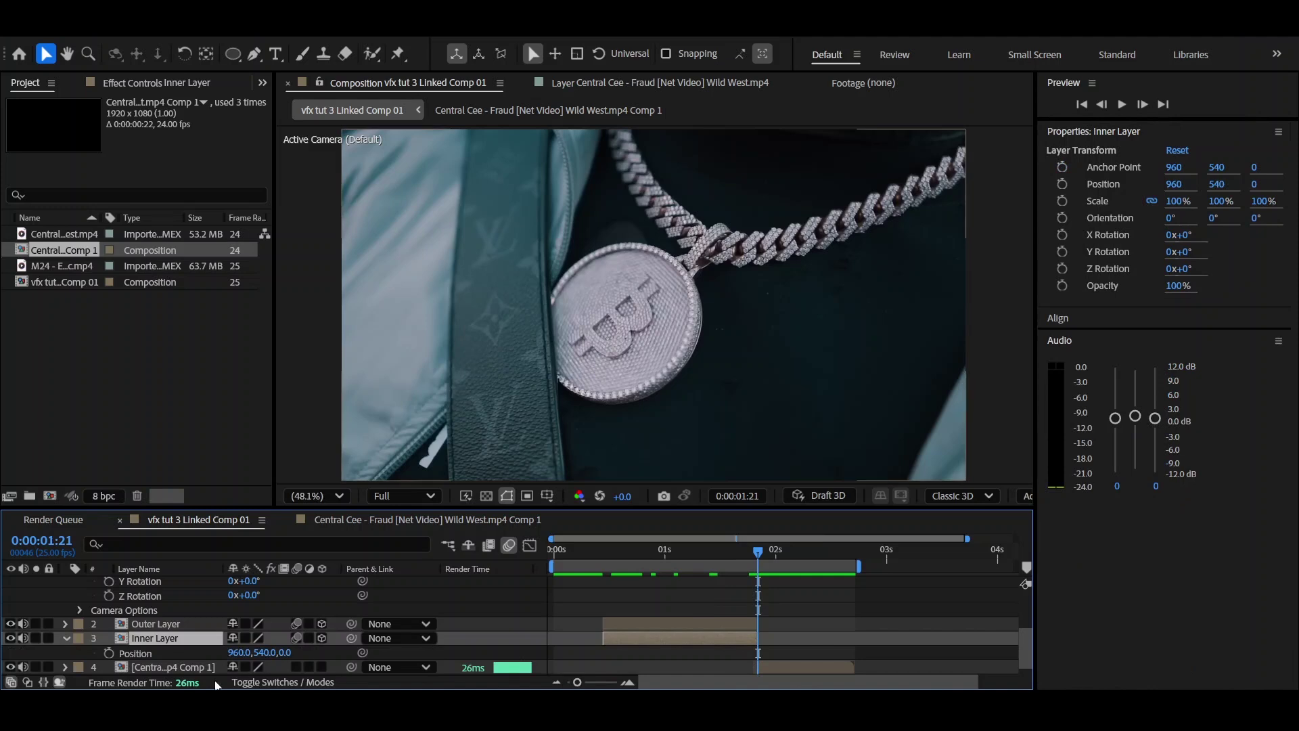
click(109, 653)
At 0:00:01:12, move the Inner Layer diagonally down and left out of the ring to a Position of about 532.5, 836.7
drag(756, 556, 720, 546)
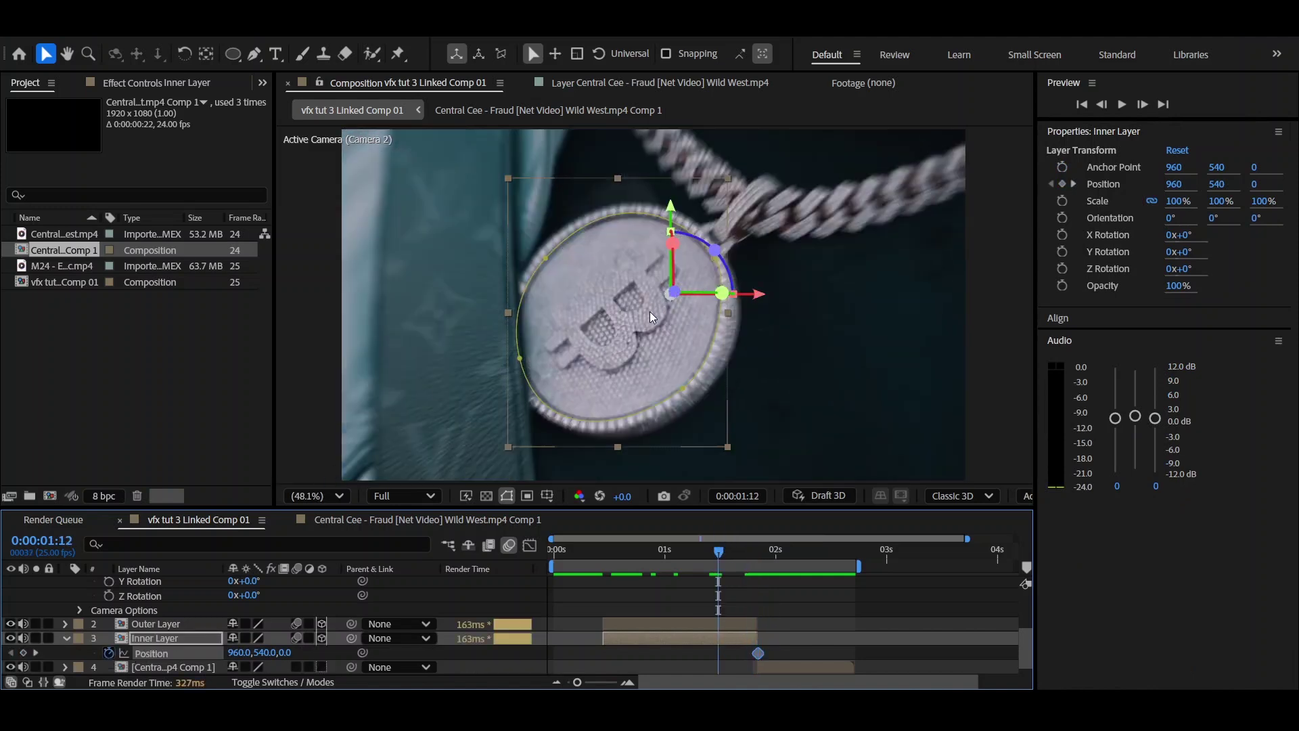
drag(672, 296, 466, 437)
key(h)
drag(569, 346, 632, 305)
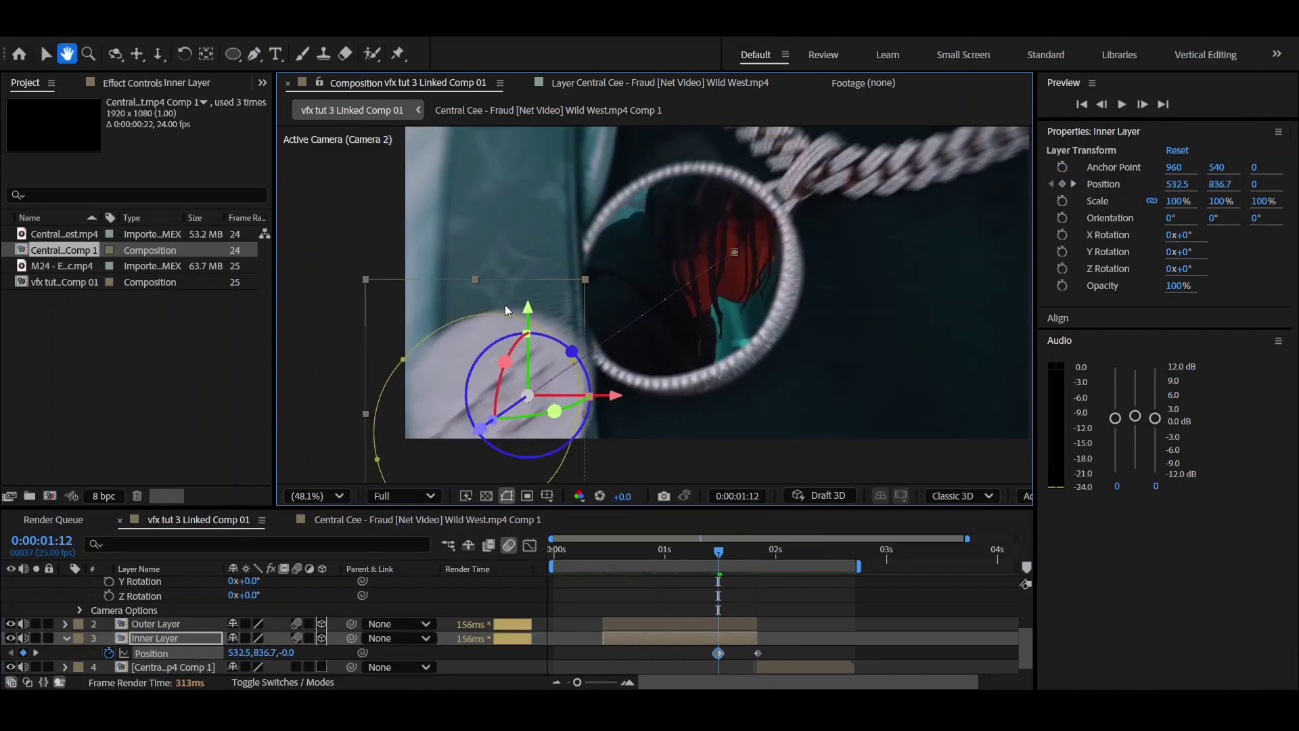
key(v)
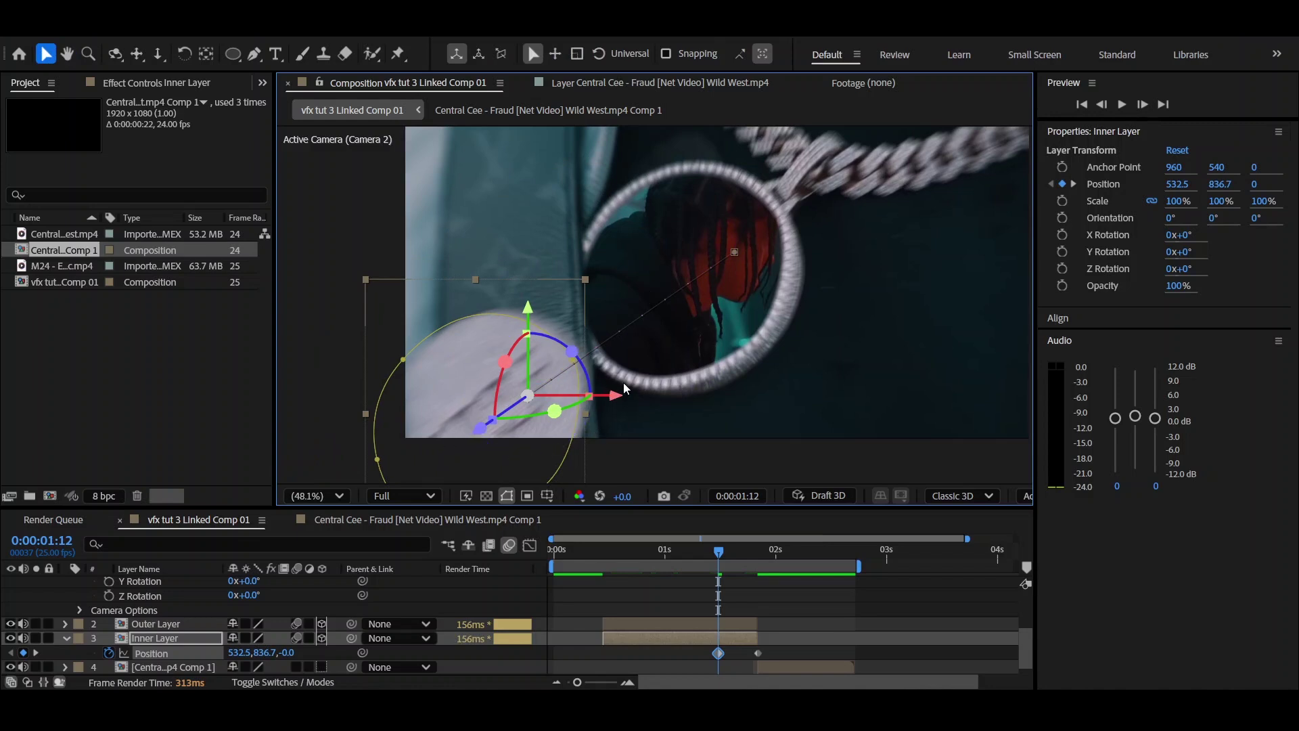
key(period)
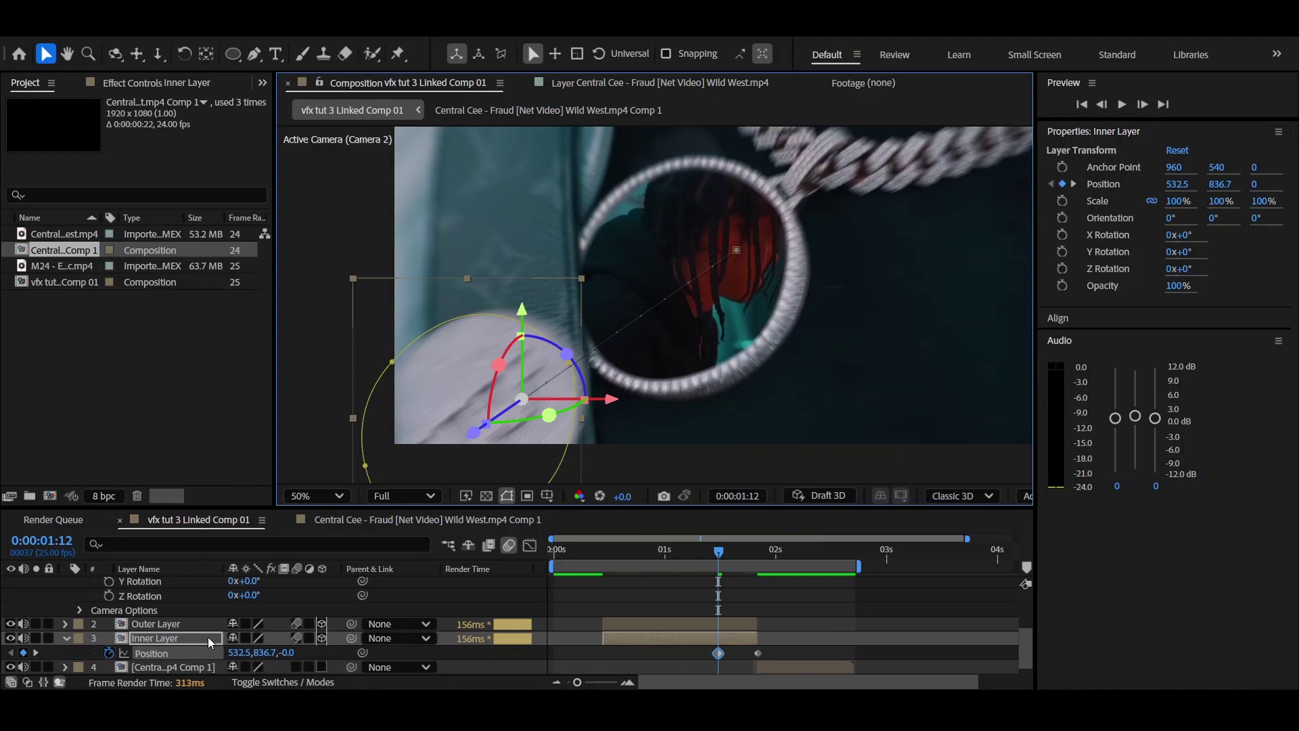
Set the Inner Layer's Z position to 0.1 at 0:00:01:12 so it sits behind the Outer Layer
click(287, 653)
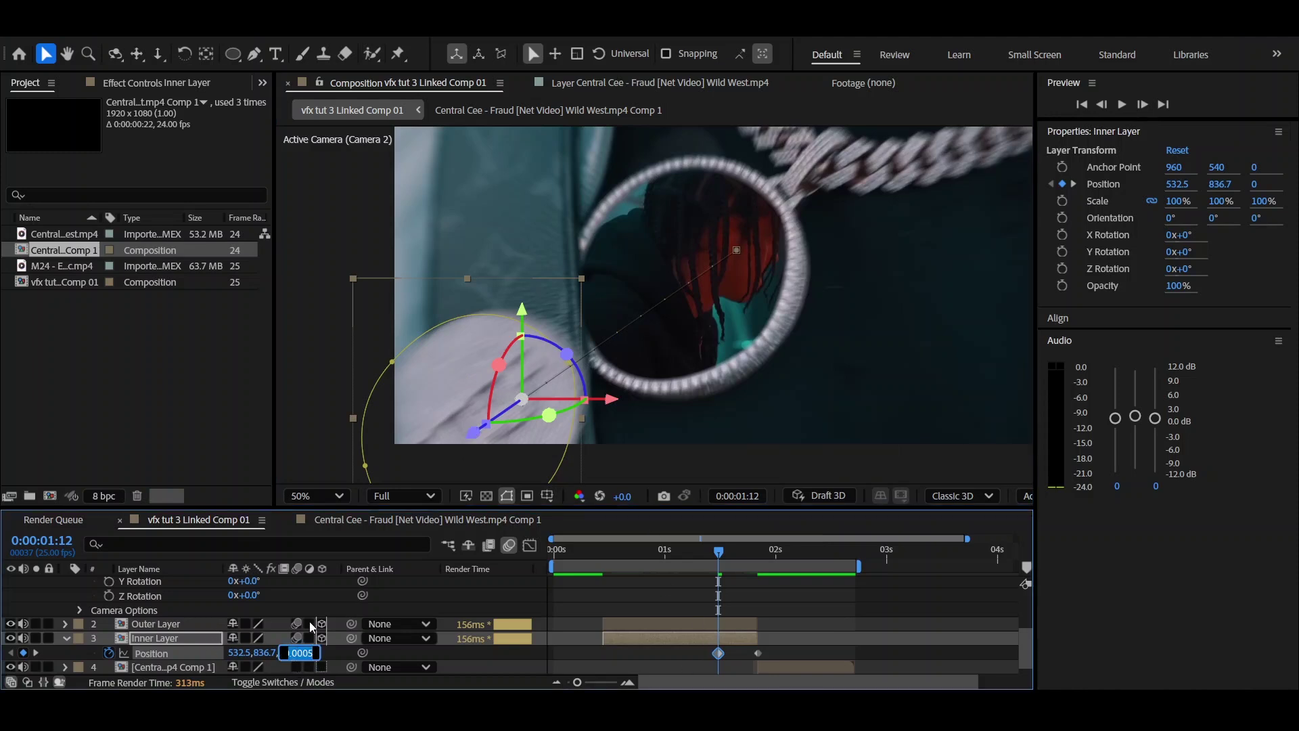
text(.1)
key(Return)
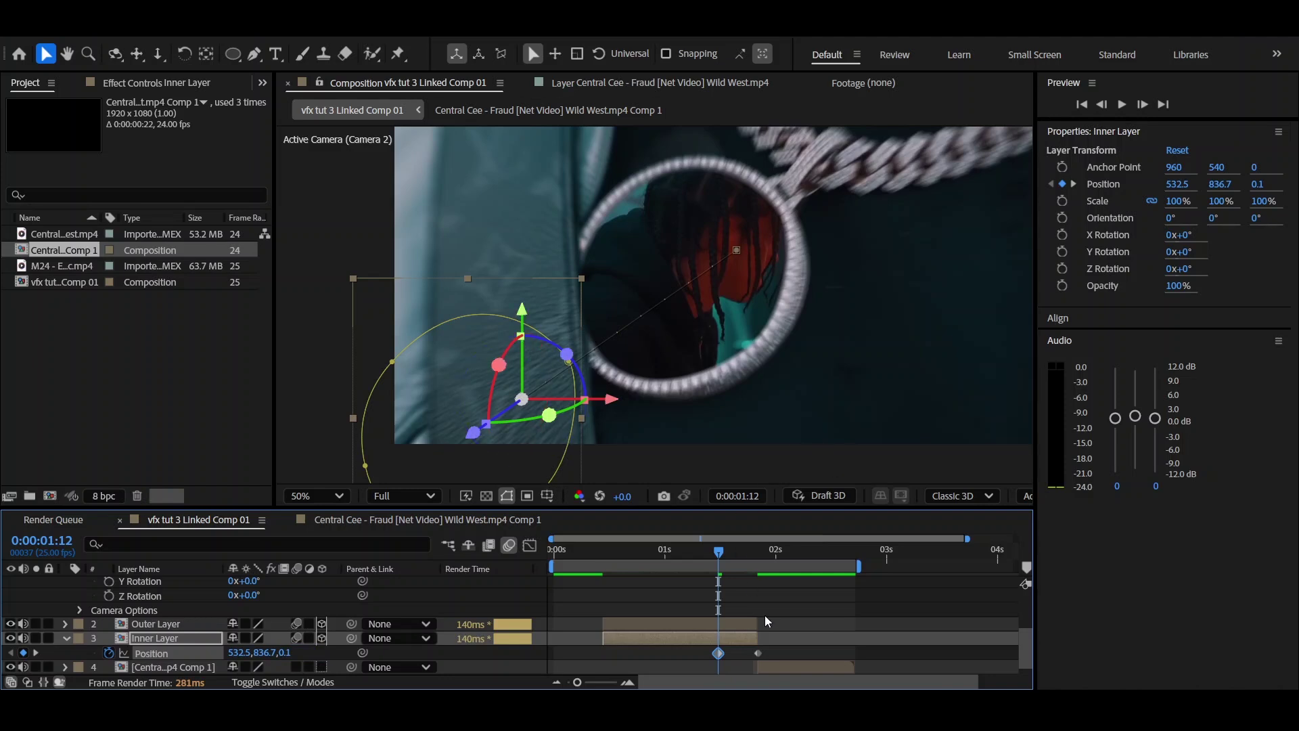
Move the Inner Layer's starting Position keyframe about three frames later, and preview the medallion face sliding into the ring
drag(729, 557, 752, 554)
key(space)
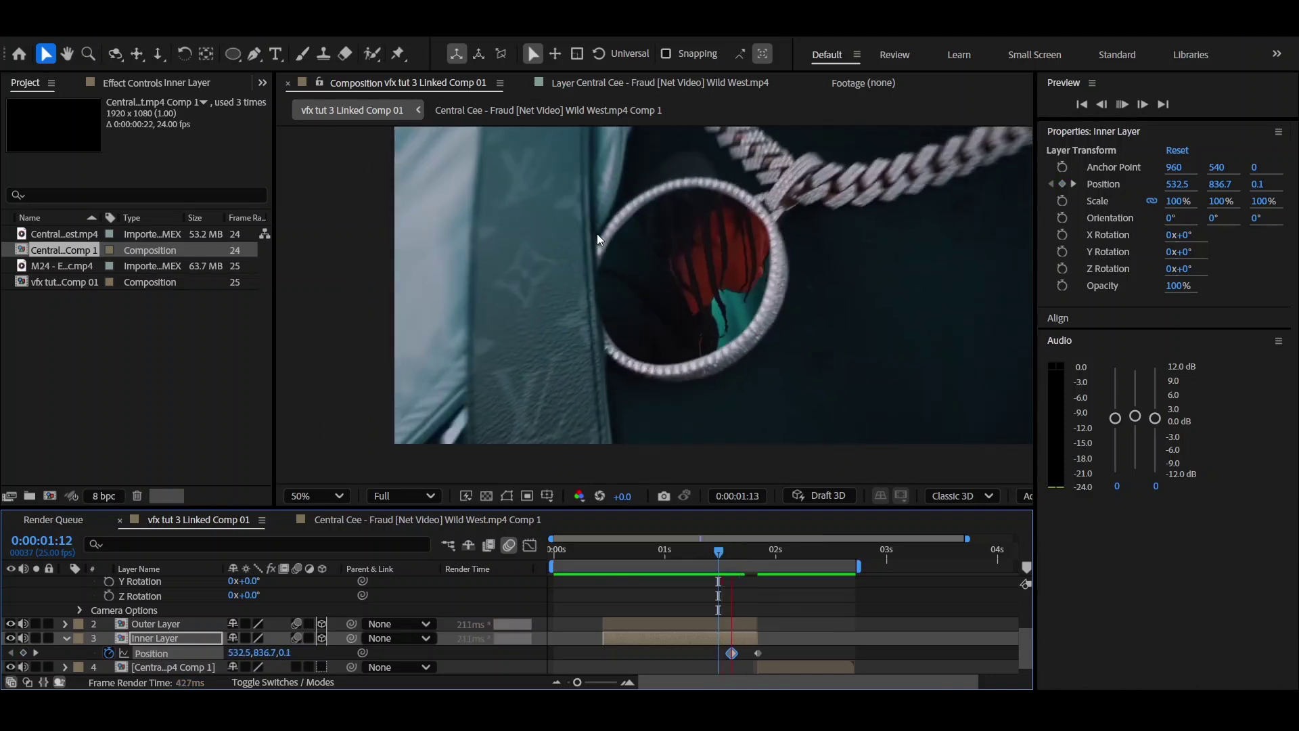
key(space)
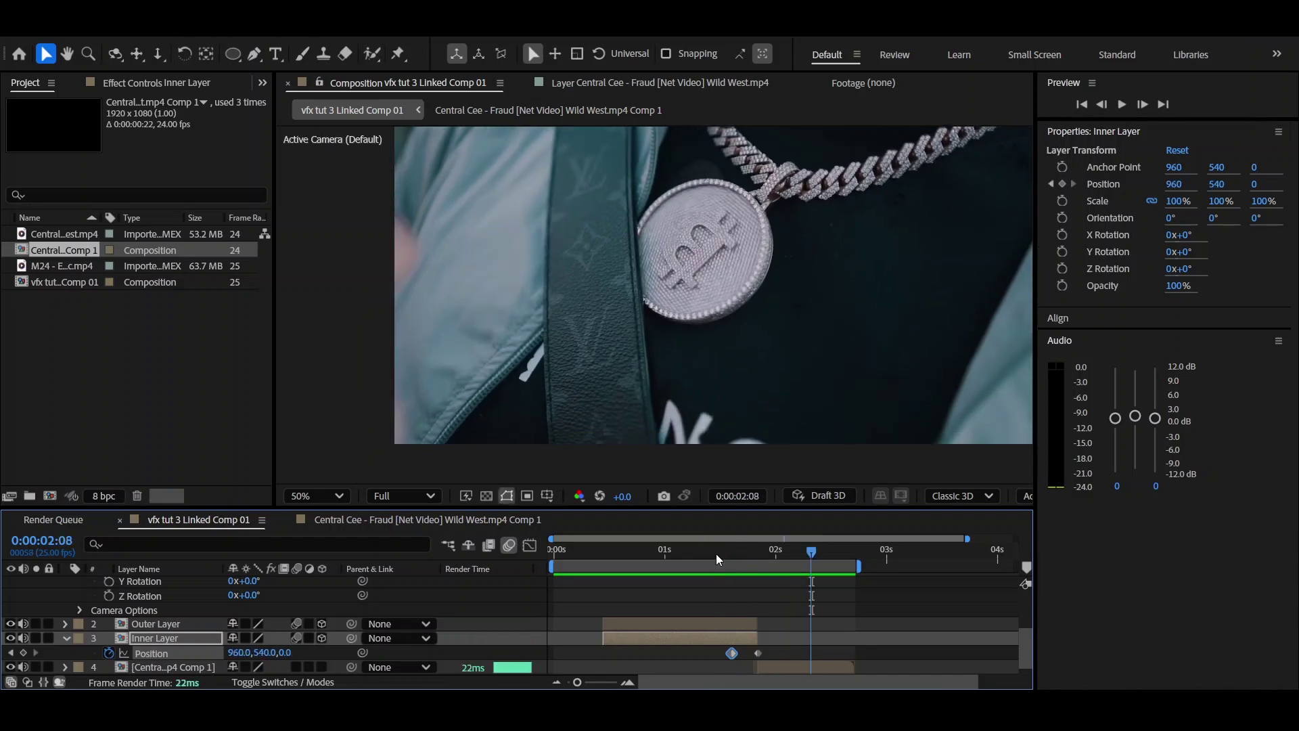
Check the slide around 0:00:01:18 and apply Easy Ease to both Inner Layer Position keyframes
click(716, 554)
drag(720, 557, 743, 556)
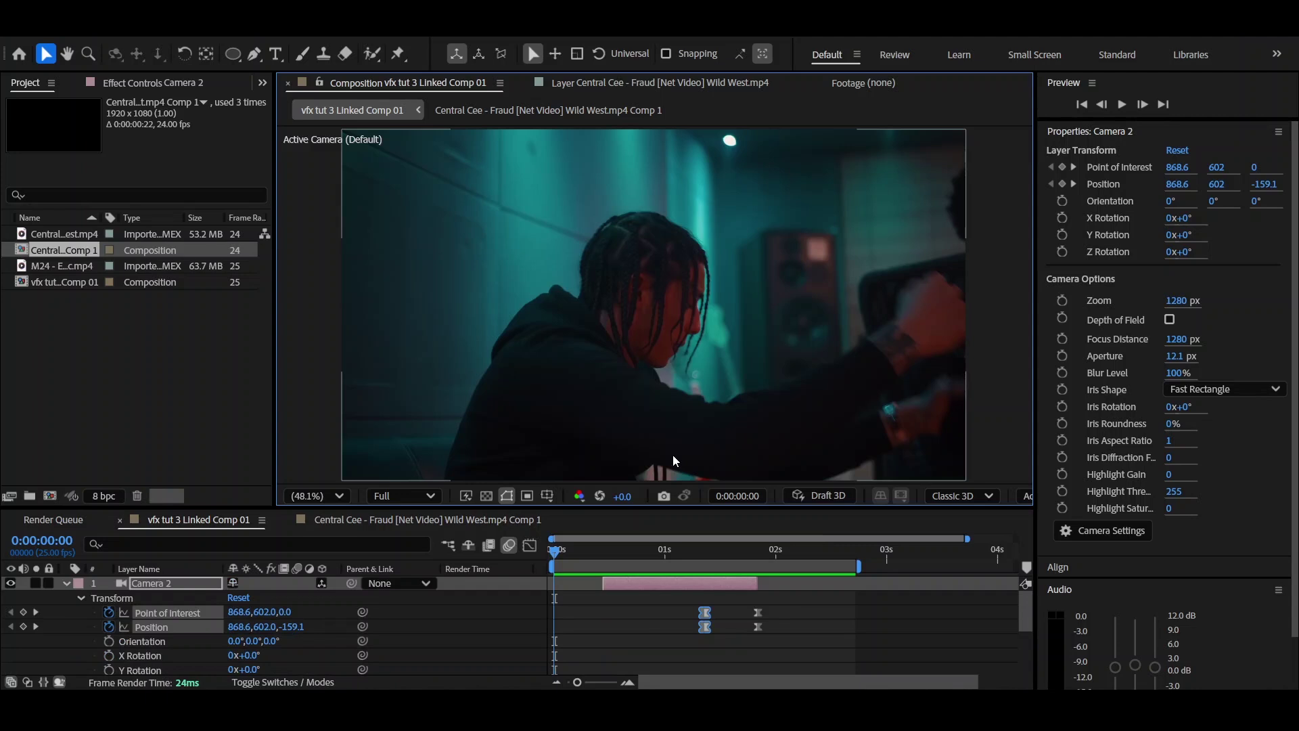
scroll(817, 664, down, 5)
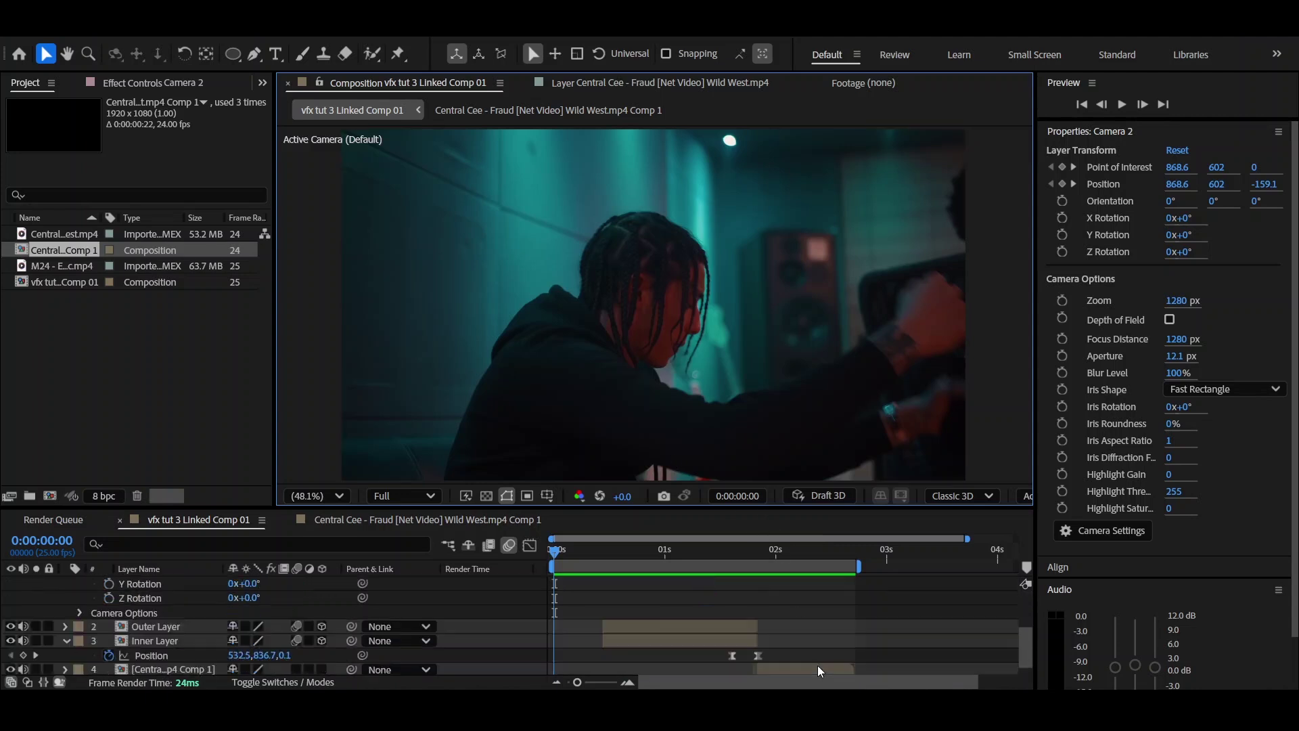
Move the camera's starting Point of Interest and Position keyframes about six frames later, and preview the transition from the beginning
scroll(760, 603, up, 5)
scroll(762, 629, down, 3)
scroll(734, 653, up, 3)
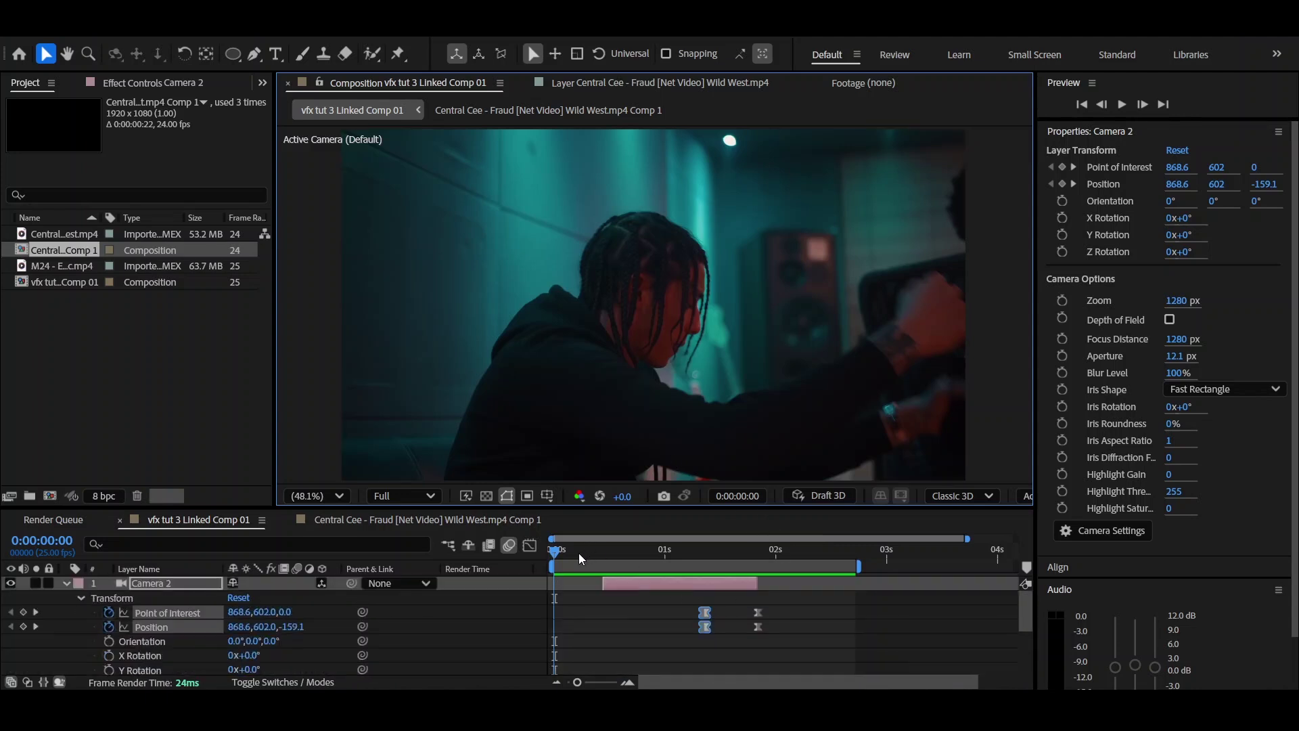
key(space)
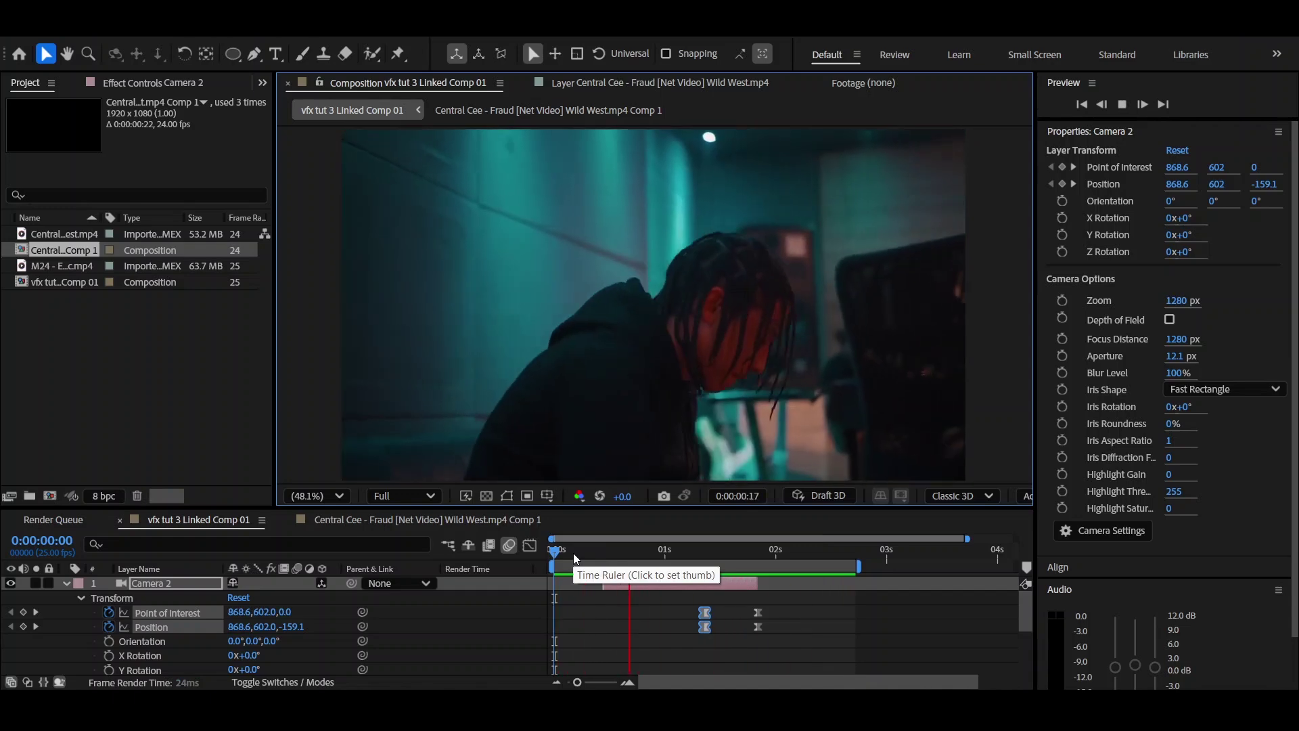
key(space)
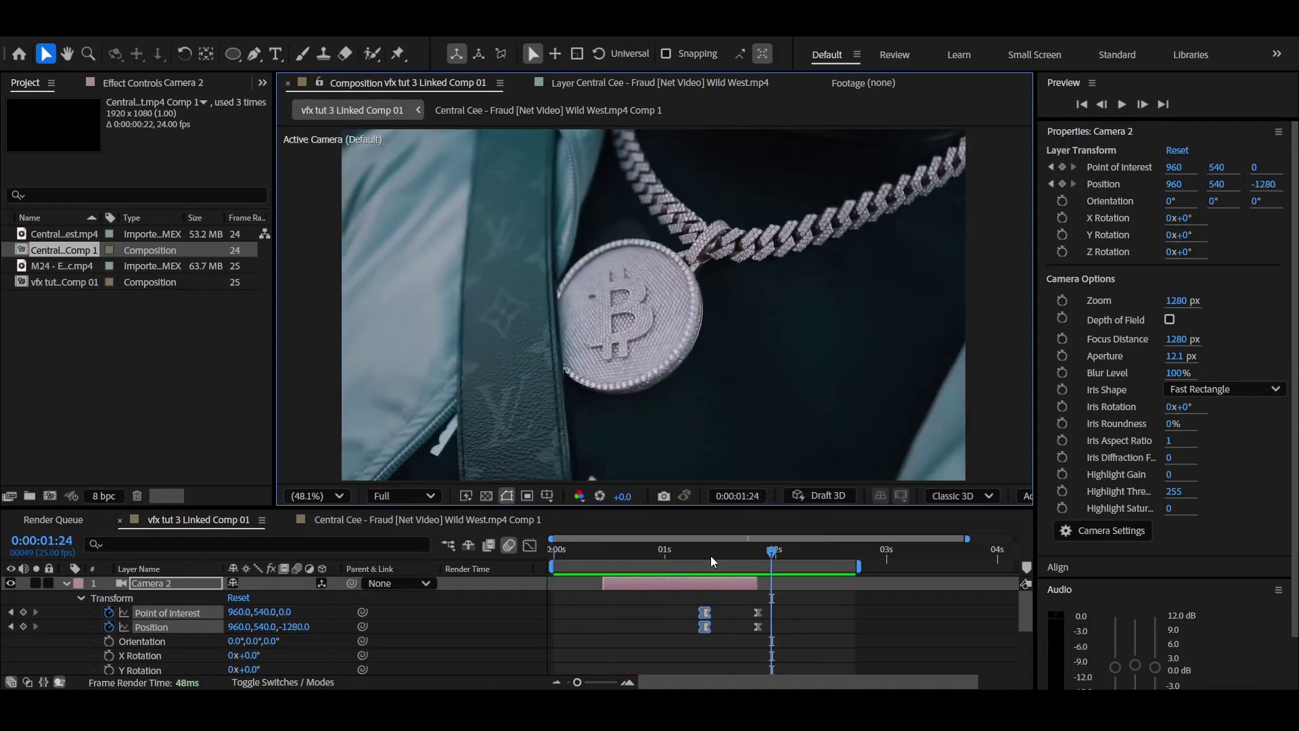
drag(711, 555, 753, 553)
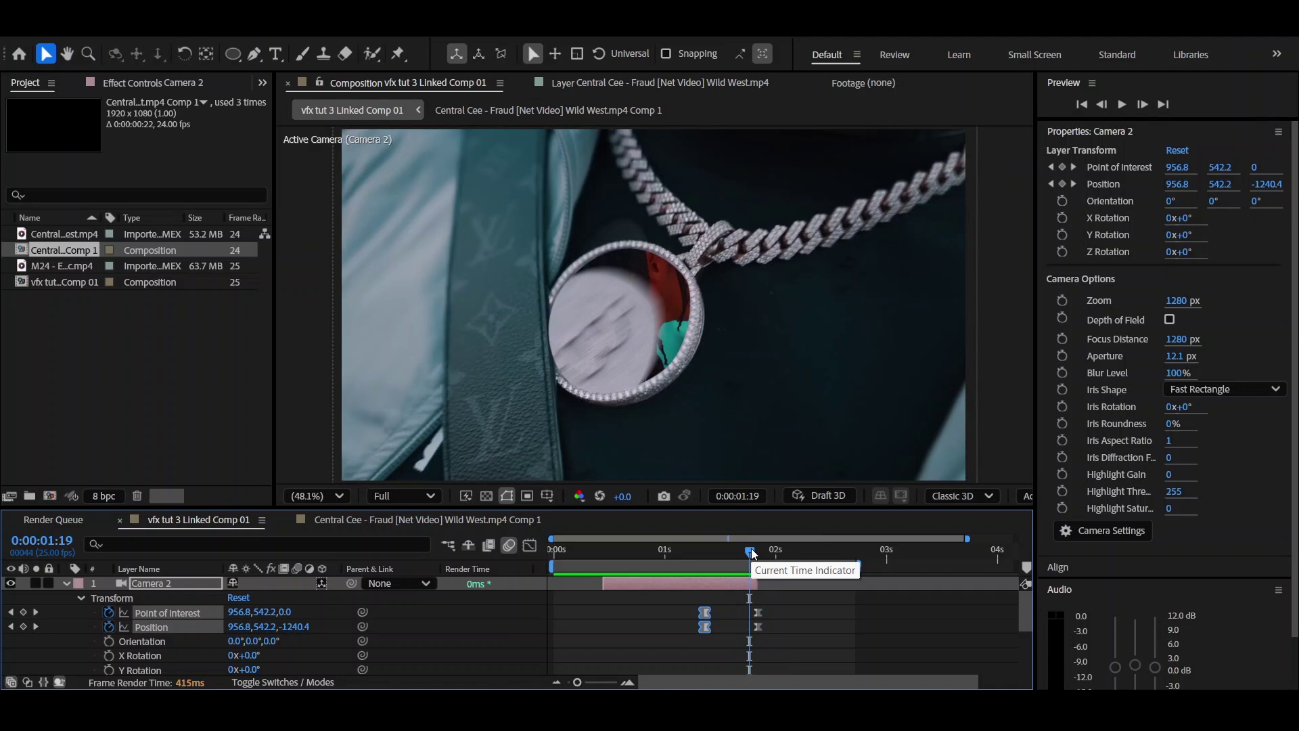
drag(729, 549, 673, 555)
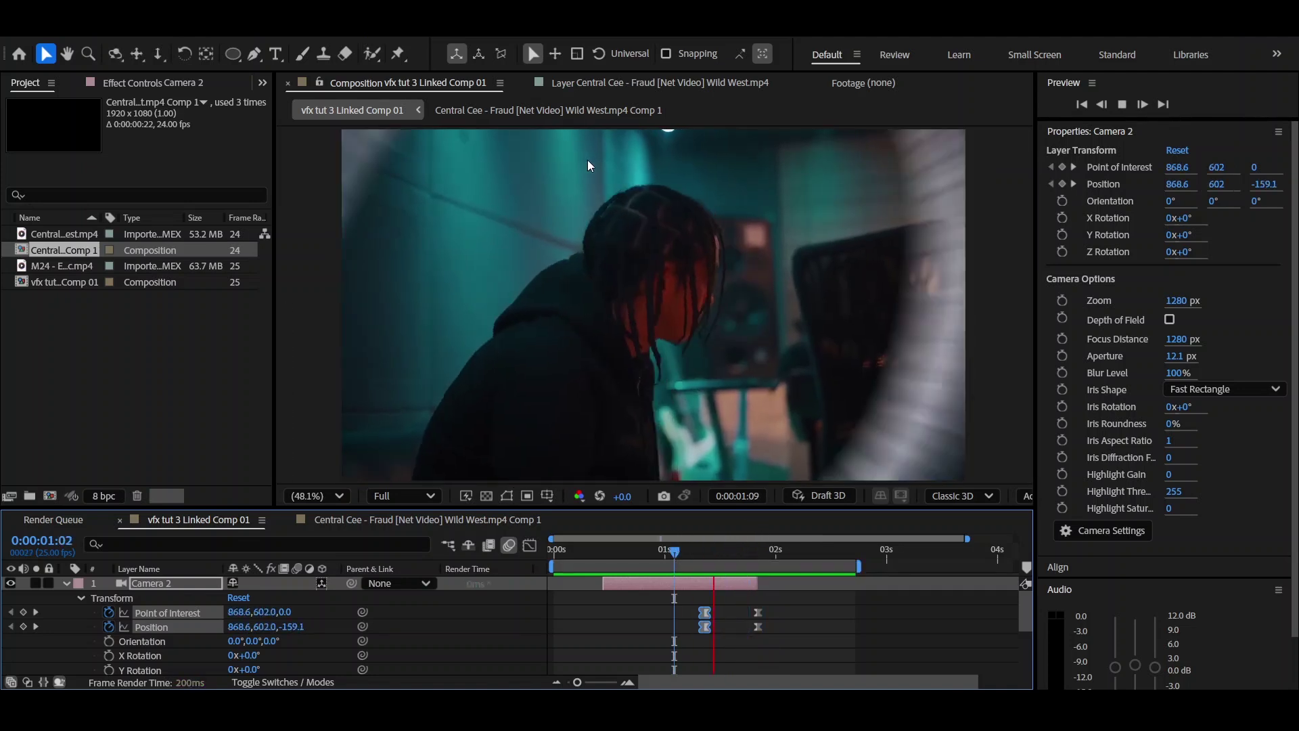